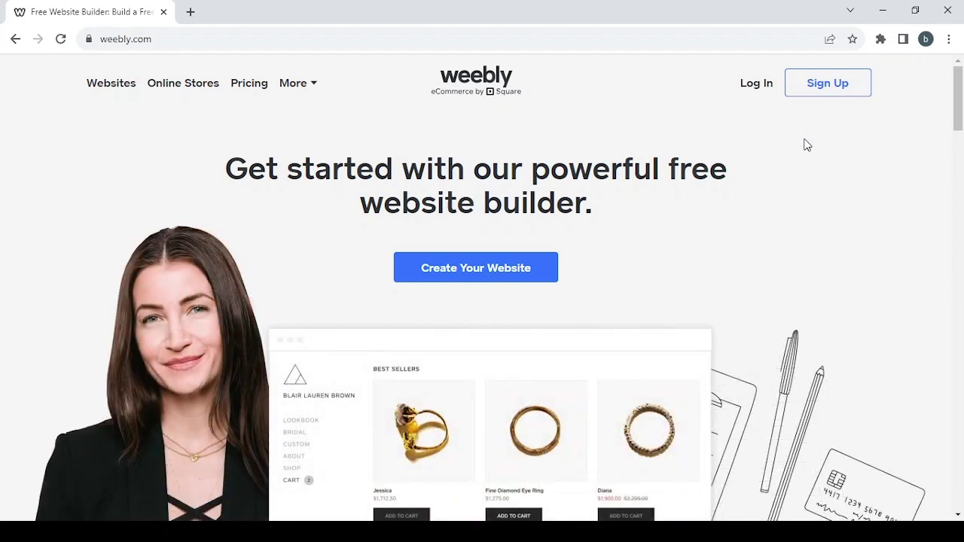
# Sign in to Weebly with the autofilled account email through the Square sign-in page
pyautogui.click(759, 83)
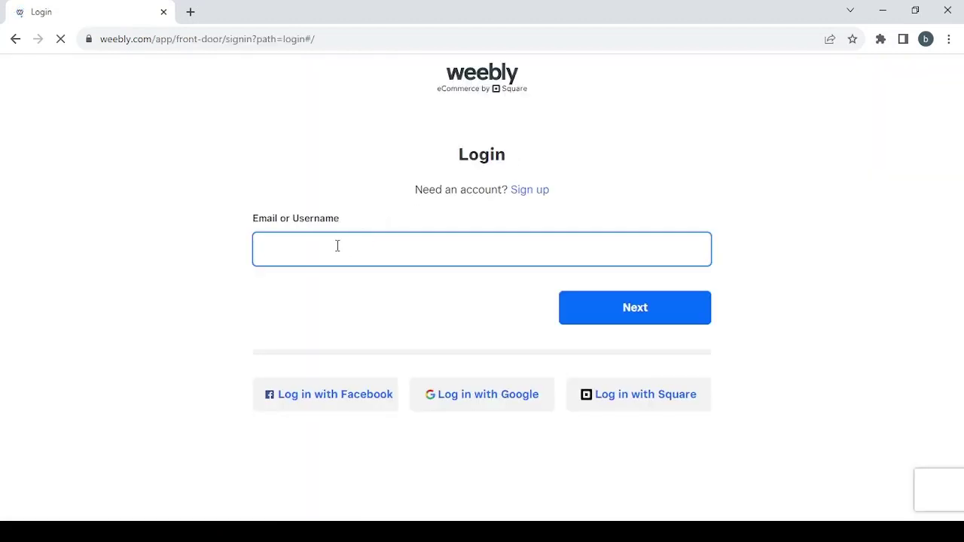
pyautogui.write('b')
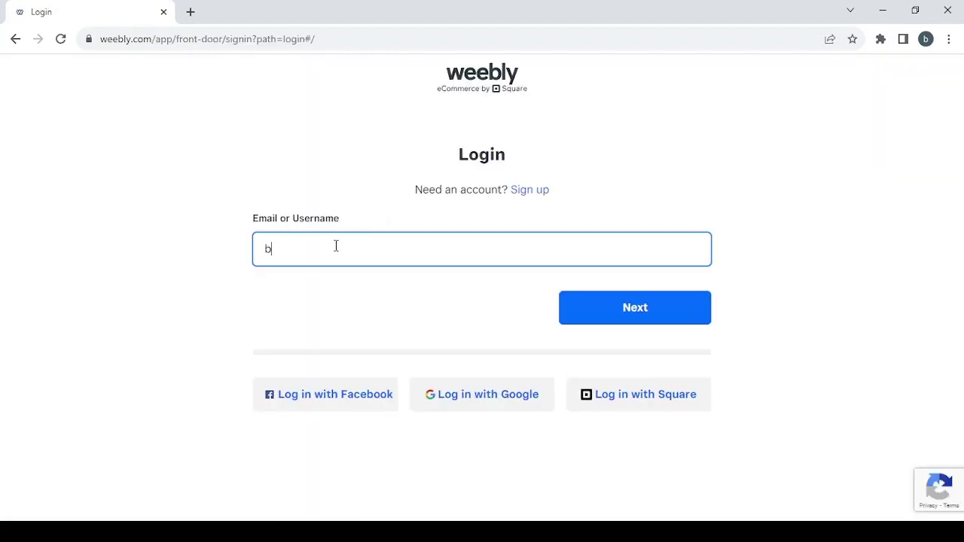
pyautogui.click(379, 287)
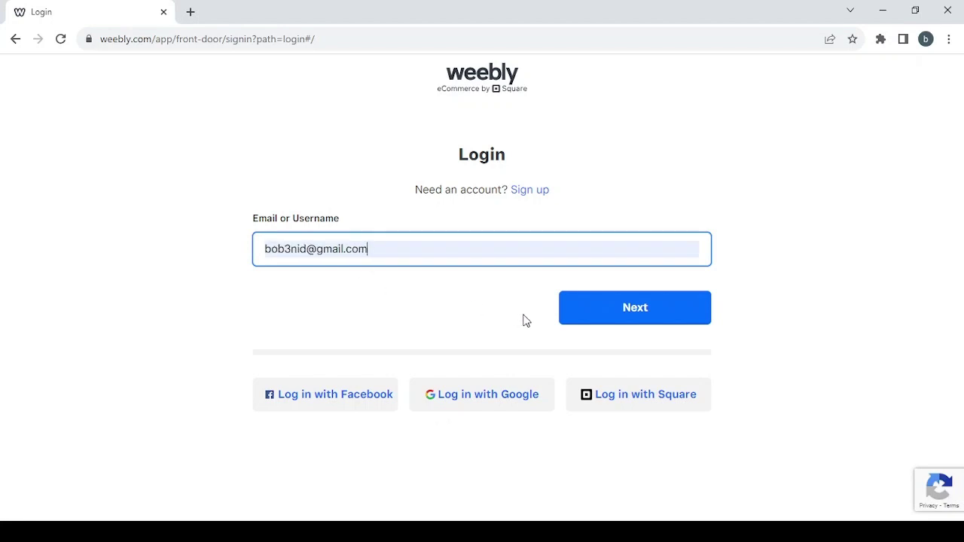
pyautogui.click(608, 314)
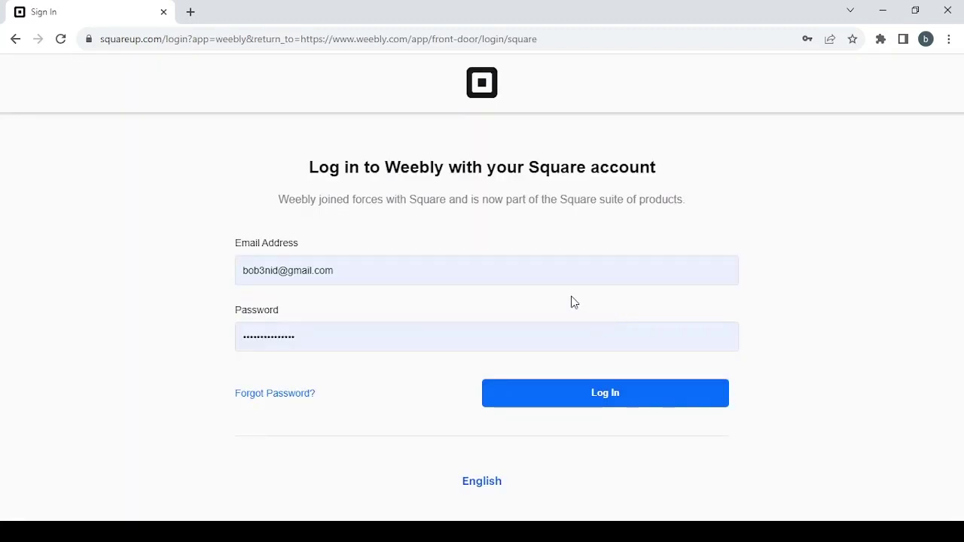
pyautogui.click(597, 405)
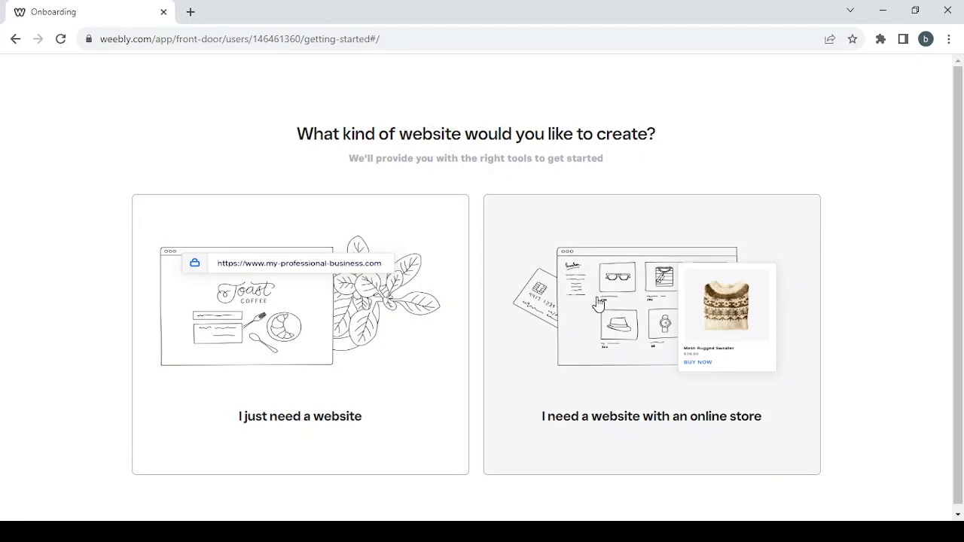
# Choose a website with an online store and enter 'shopping' as the store name
pyautogui.click(599, 303)
pyautogui.click(422, 218)
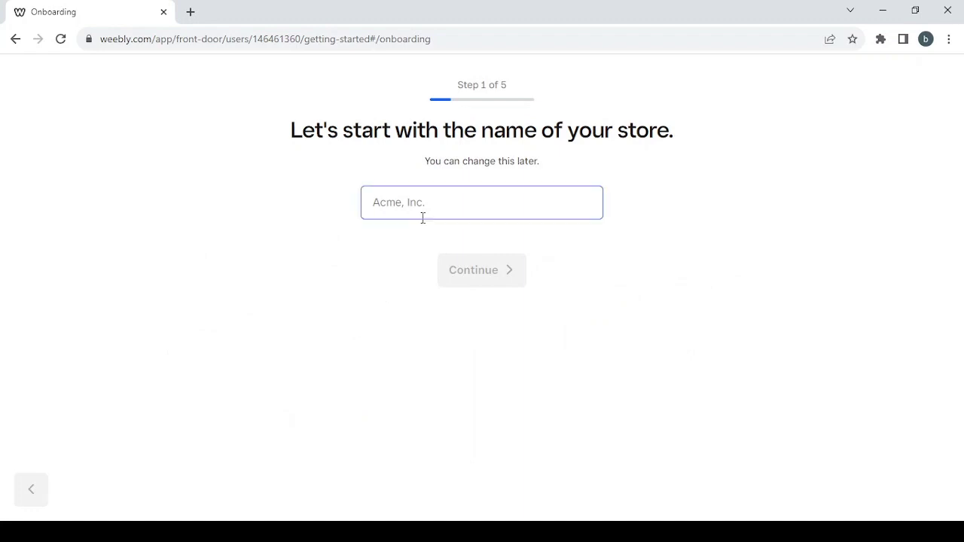
pyautogui.click(417, 208)
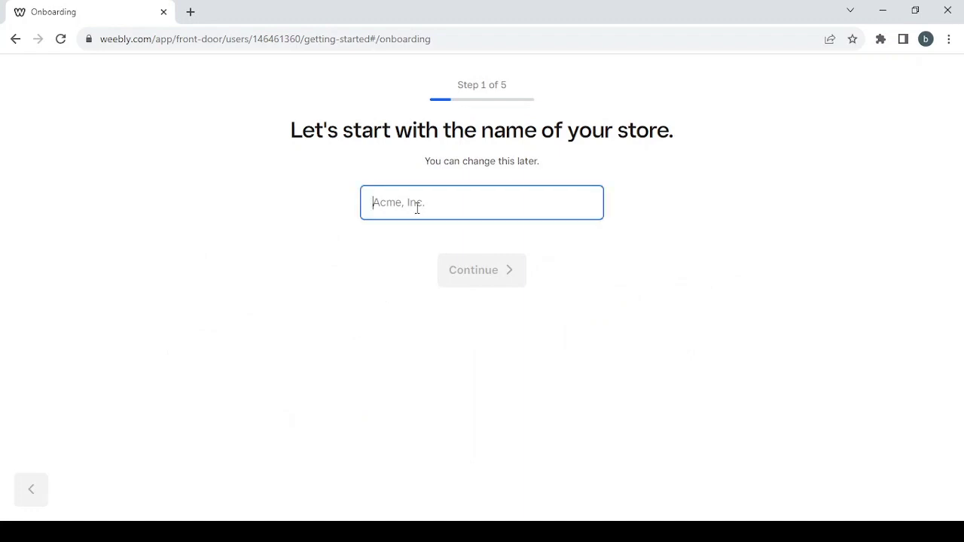
pyautogui.write('shopp')
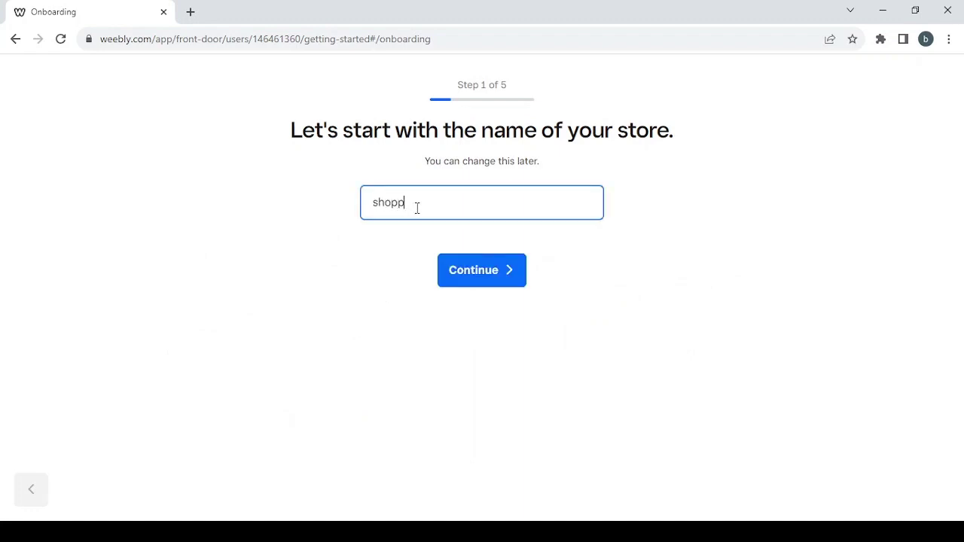
pyautogui.write('ing')
# Confirm the 'shopping' store name and answer that nothing is being sold yet
pyautogui.click(468, 269)
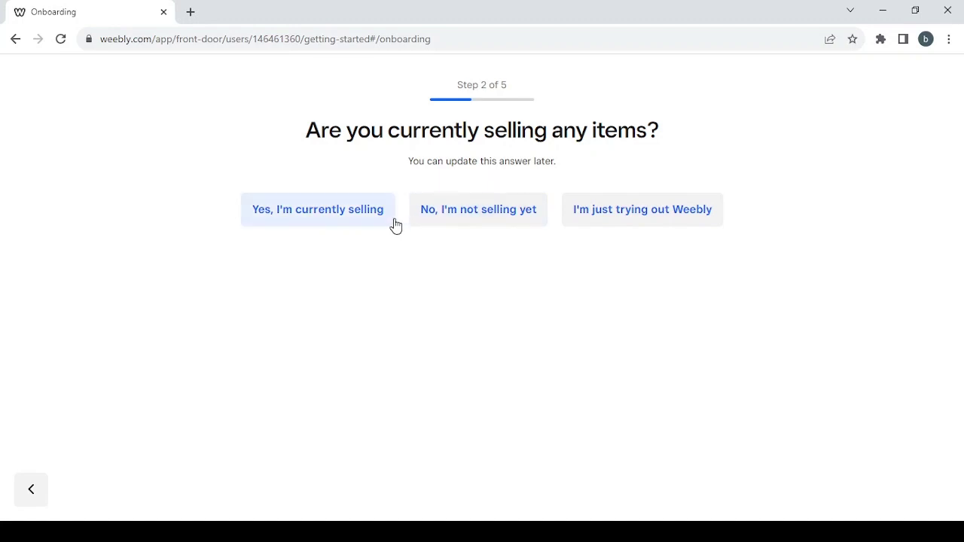
pyautogui.click(483, 215)
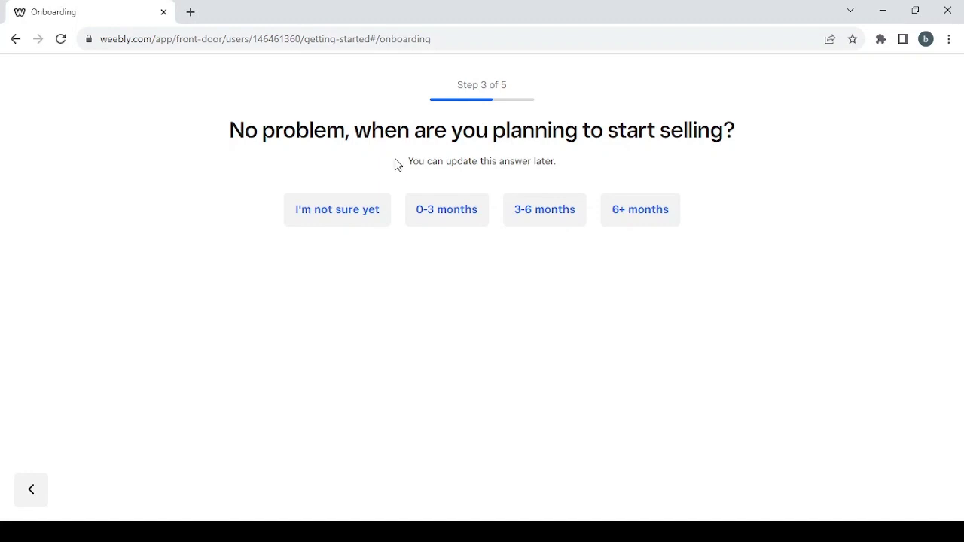
# Answer 'I'm not sure yet' for when selling starts and pick Tools & Parts as the item category
pyautogui.click(346, 214)
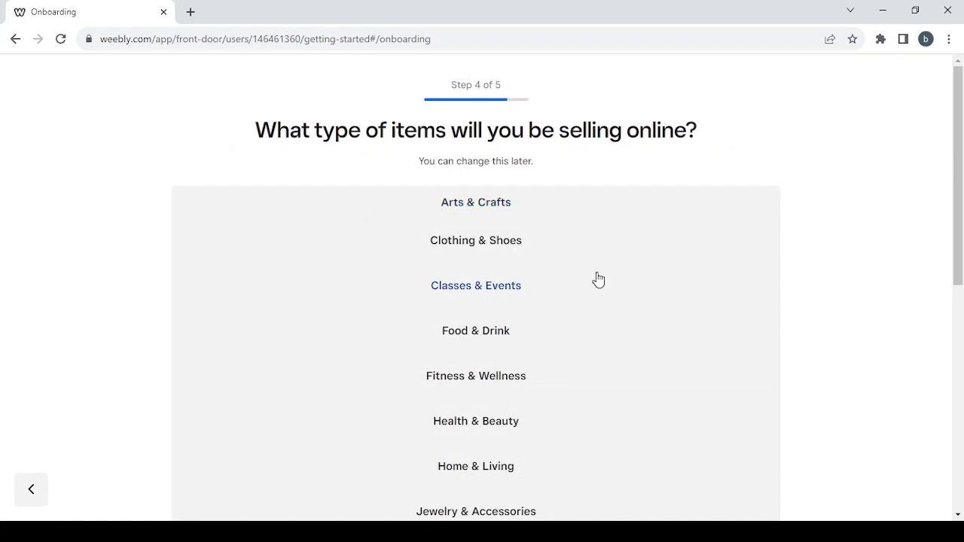
pyautogui.scroll(-2, 598, 280)
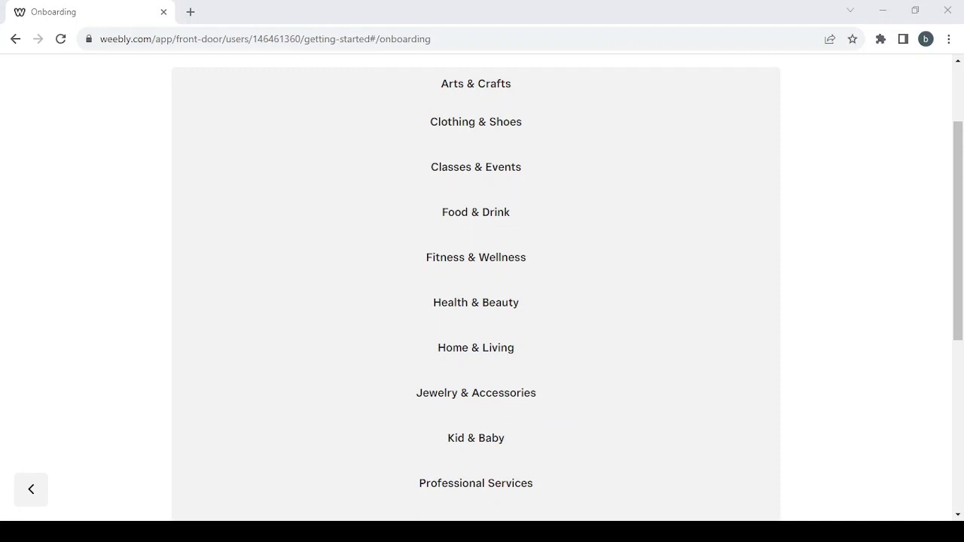
pyautogui.scroll(2, 569, 290)
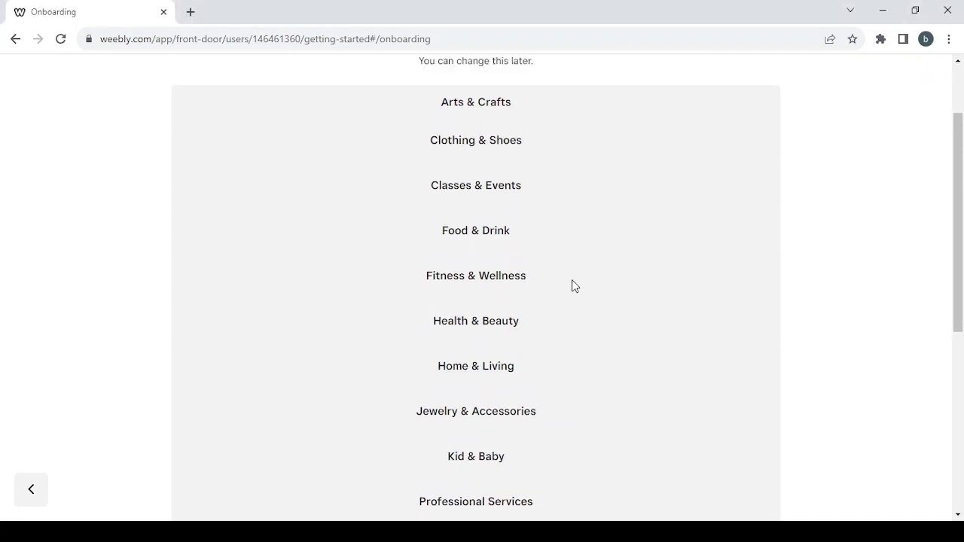
pyautogui.scroll(-2, 572, 284)
pyautogui.scroll(-2, 572, 286)
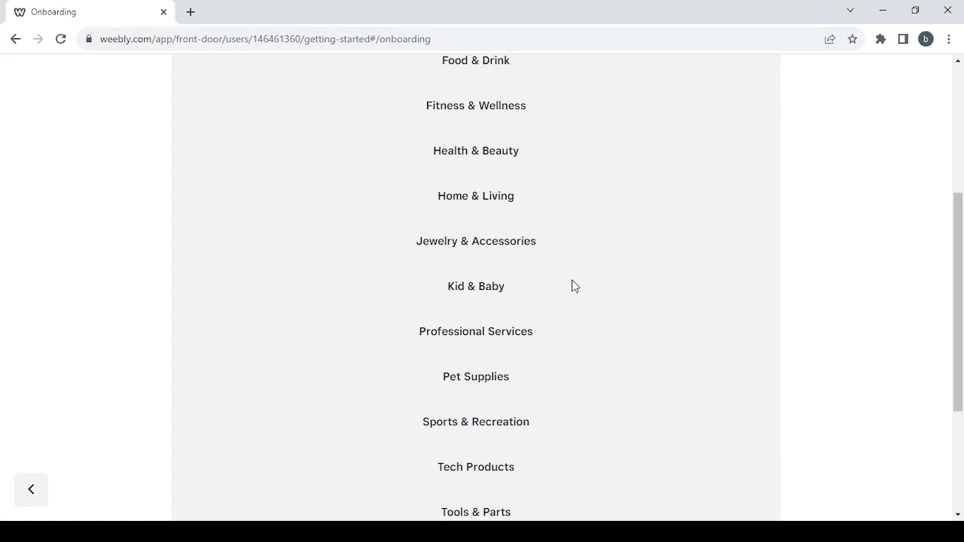
pyautogui.scroll(-1, 572, 286)
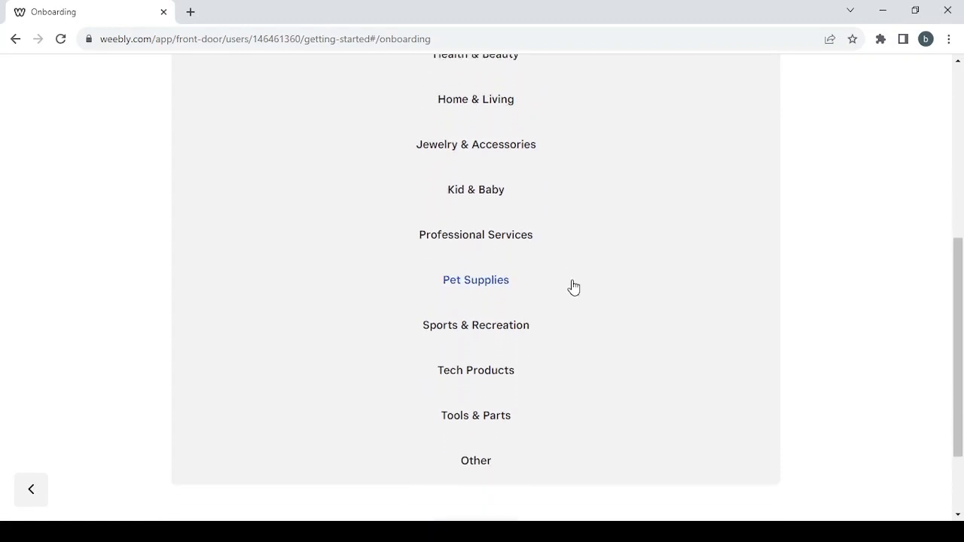
pyautogui.click(476, 410)
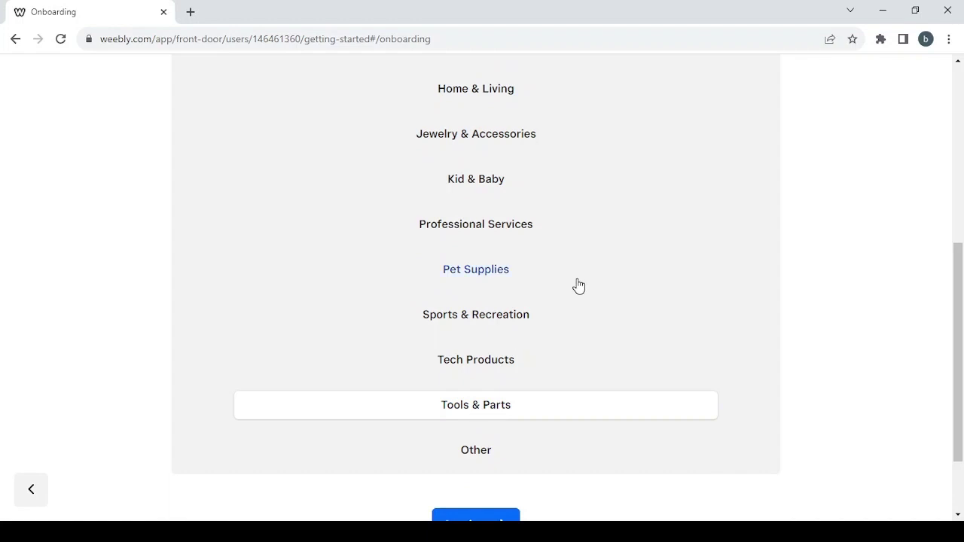
pyautogui.scroll(1, 579, 284)
pyautogui.scroll(-2, 578, 284)
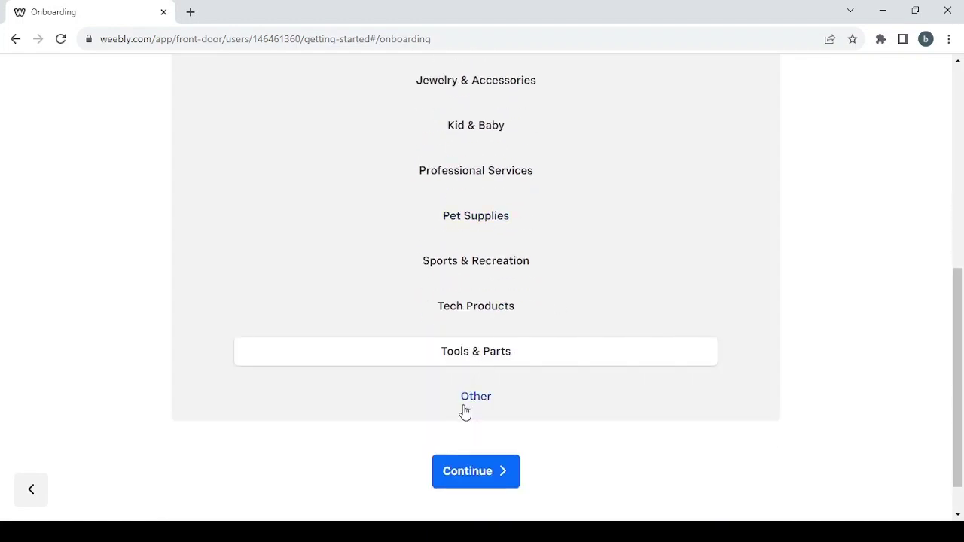
pyautogui.click(479, 462)
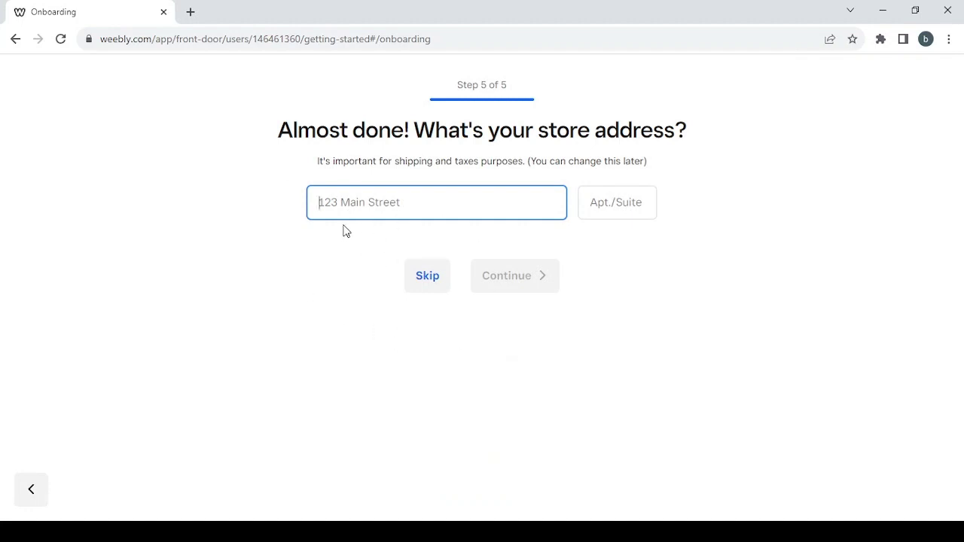
# Skip the store address step to load the shopping store dashboard
pyautogui.click(421, 277)
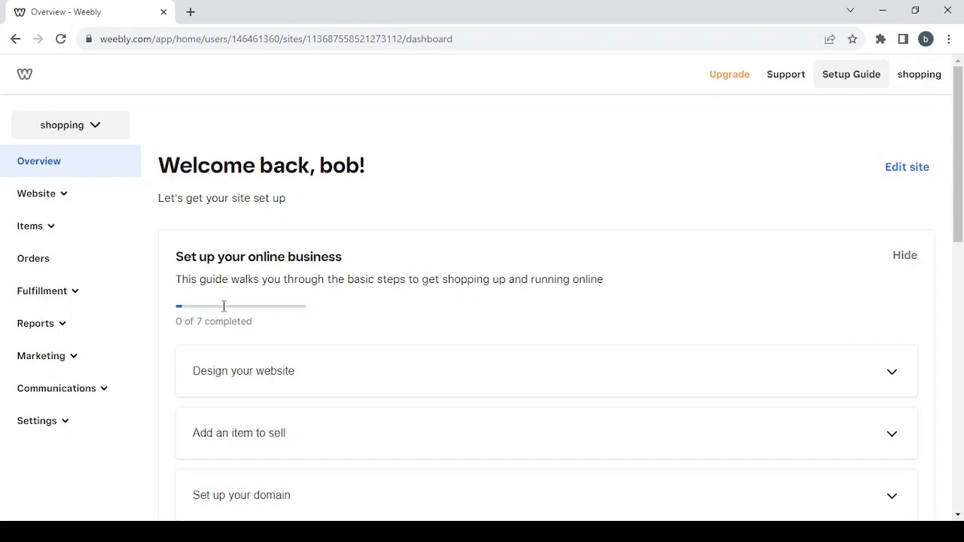
# Expand the Website and Items sidebar sections and browse items, categories, options, coupons and gift cards
pyautogui.click(61, 193)
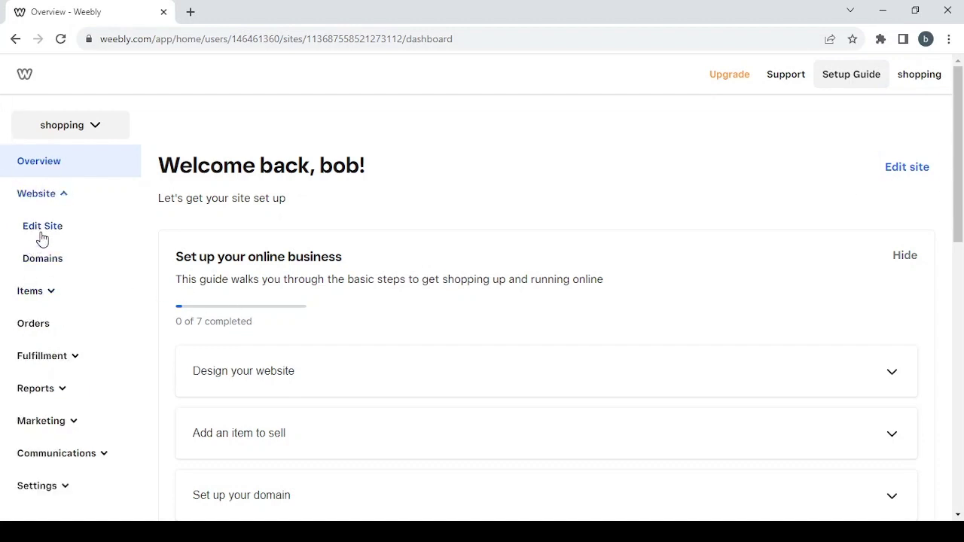
pyautogui.click(43, 293)
pyautogui.scroll(-2, 70, 303)
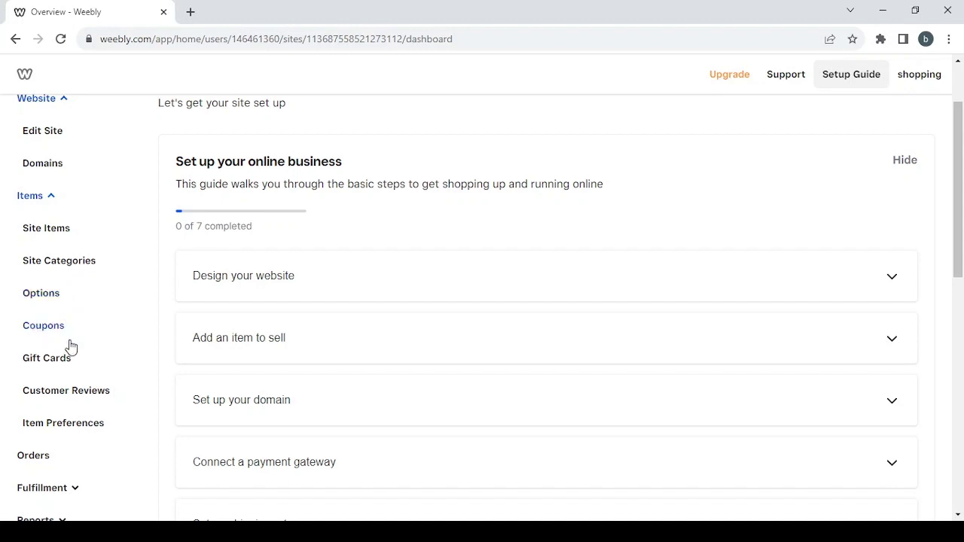
pyautogui.scroll(-2, 84, 354)
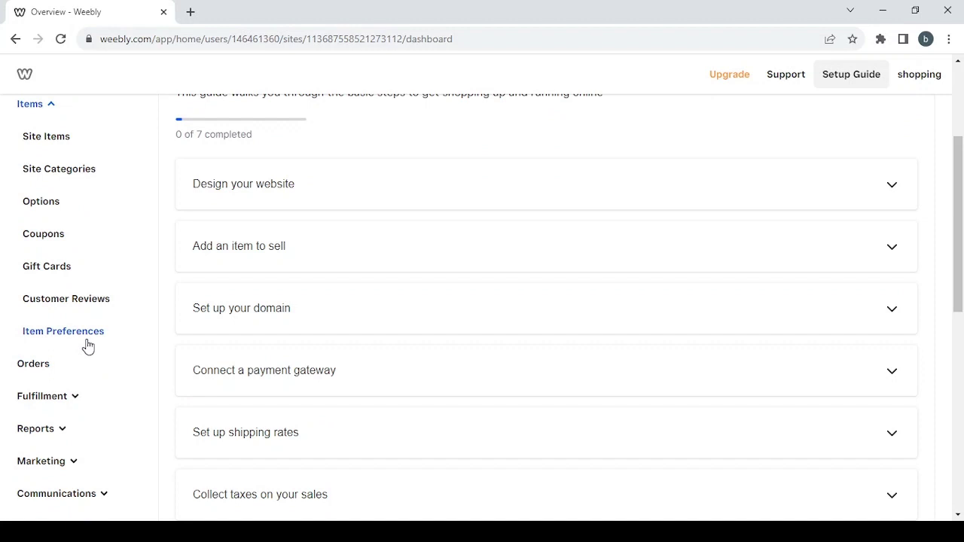
pyautogui.scroll(1, 88, 342)
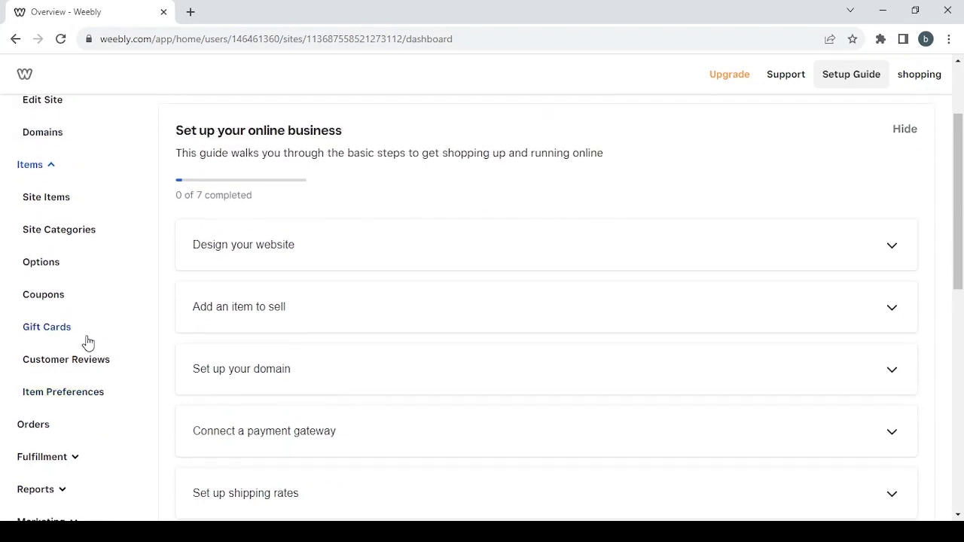
# Collapse Items and expand Fulfillment to view the pickup and shipping options
pyautogui.click(48, 167)
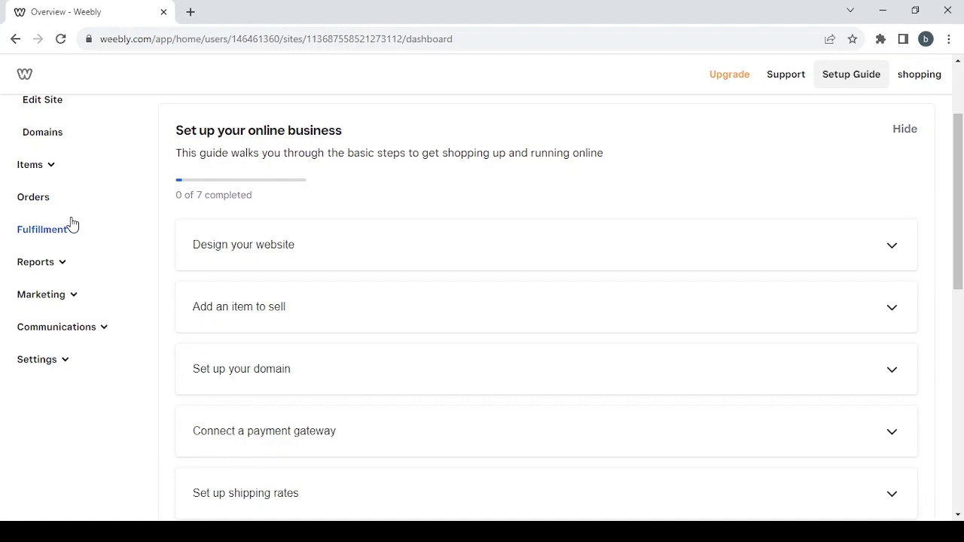
pyautogui.click(62, 239)
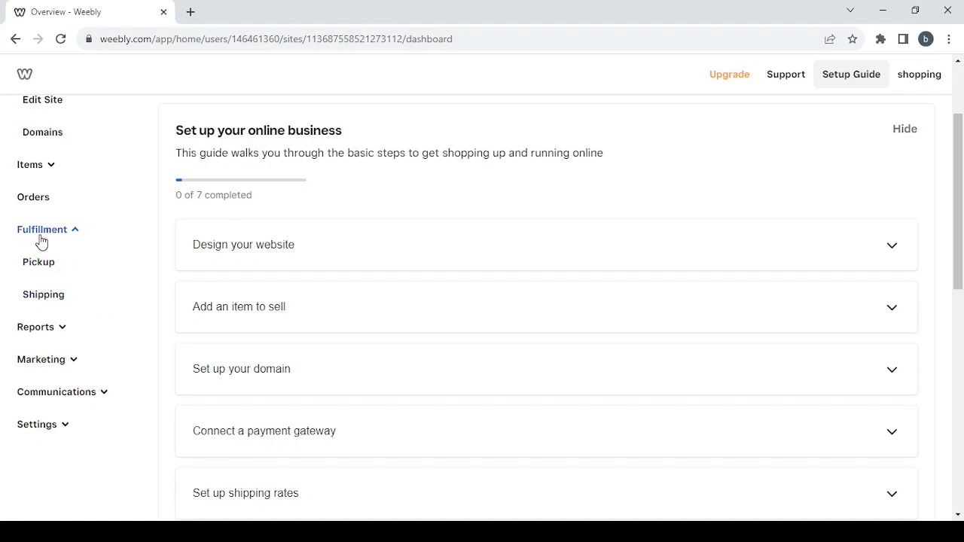
pyautogui.scroll(-1, 39, 241)
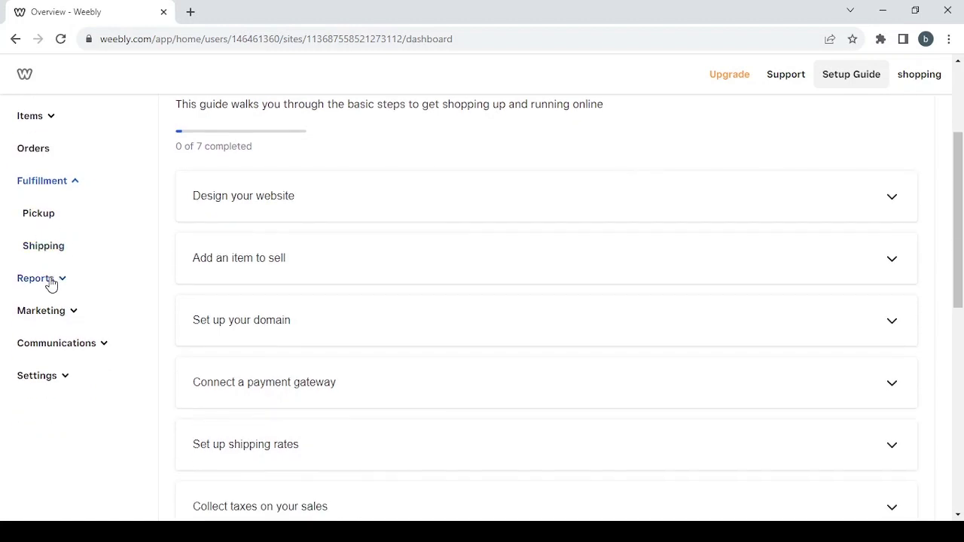
# Expand Reports and browse the traffic, sales and cart reports
pyautogui.click(51, 283)
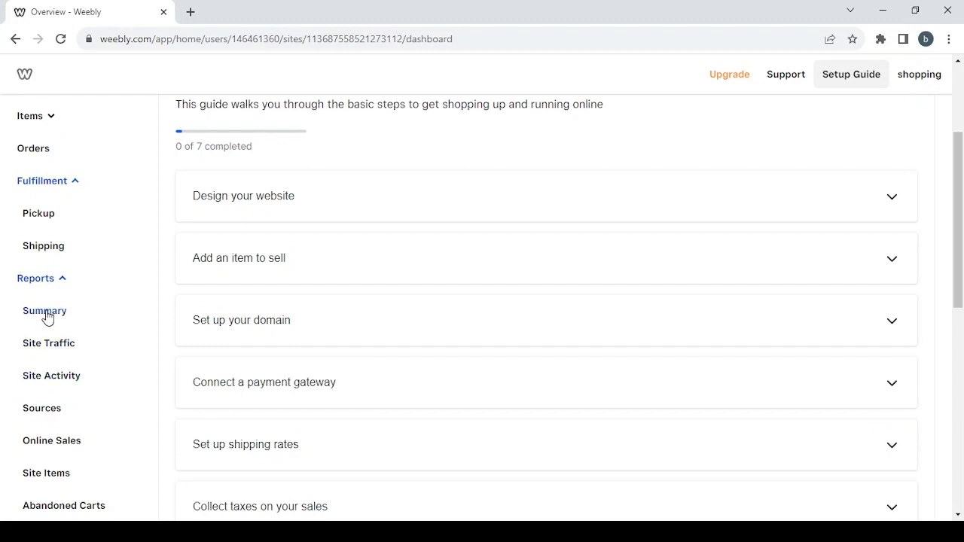
pyautogui.scroll(-1, 47, 317)
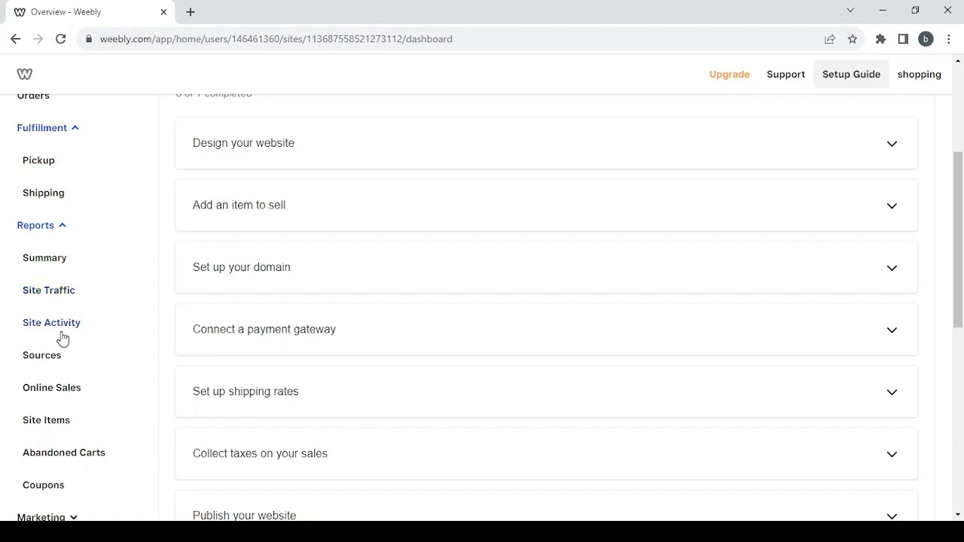
pyautogui.scroll(-1, 63, 340)
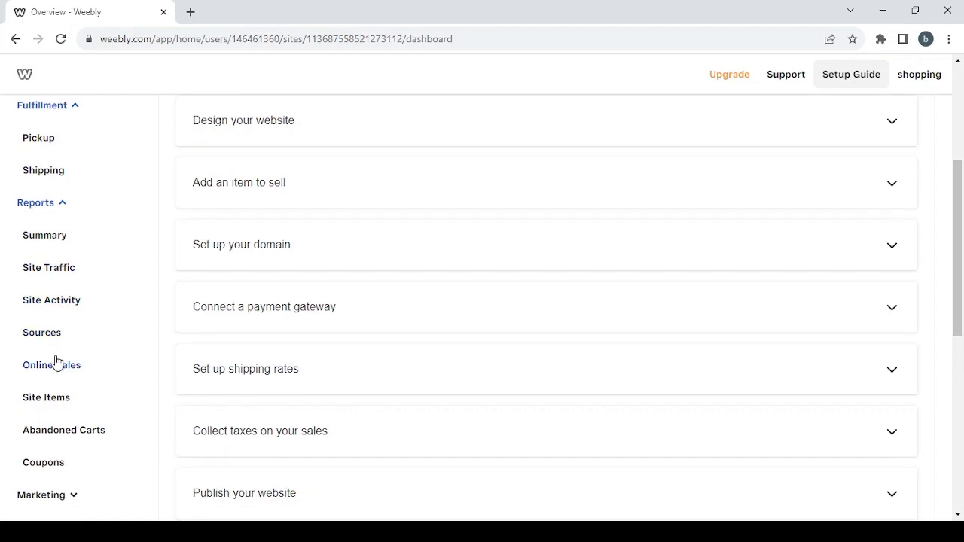
pyautogui.scroll(-2, 55, 368)
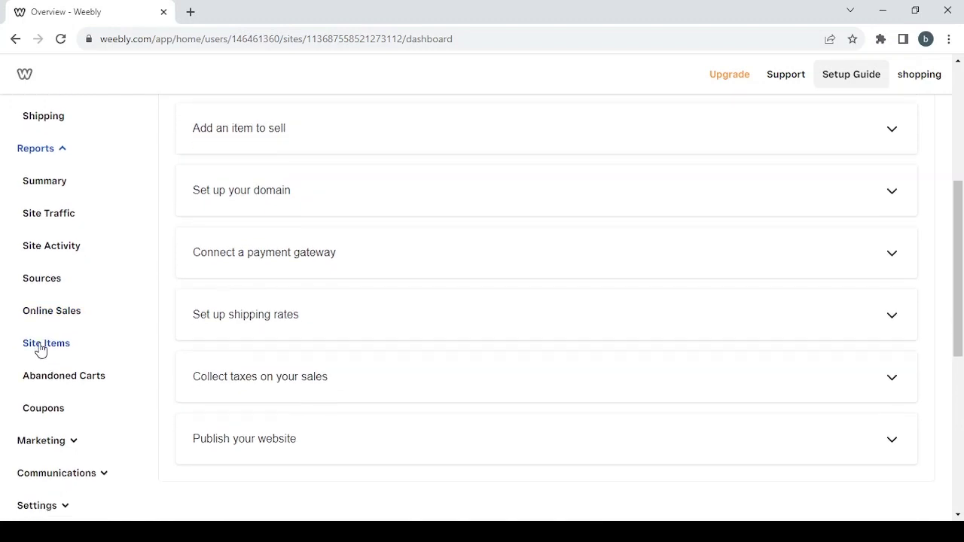
pyautogui.scroll(-1, 38, 346)
pyautogui.scroll(2, 38, 349)
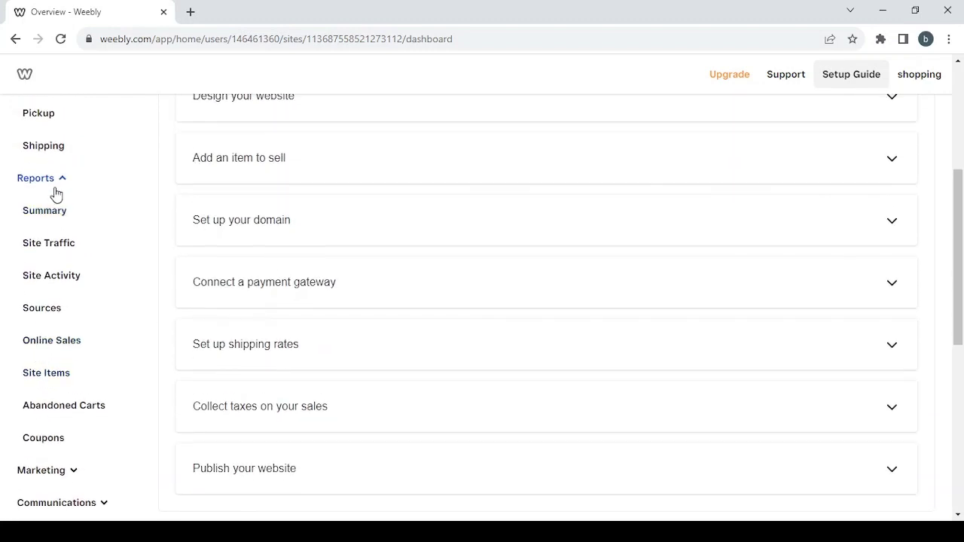
# Collapse Reports, then expand and browse the Marketing pages
pyautogui.click(54, 183)
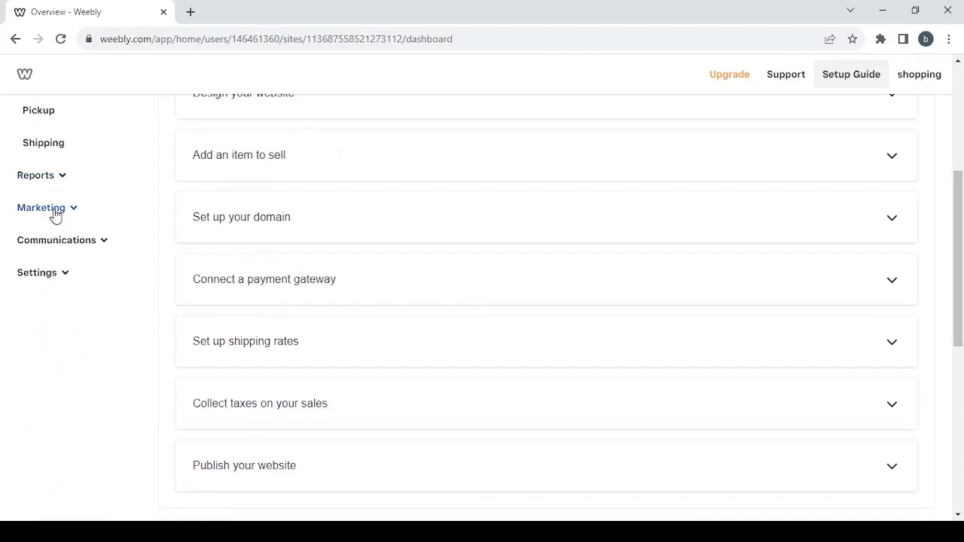
pyautogui.click(55, 215)
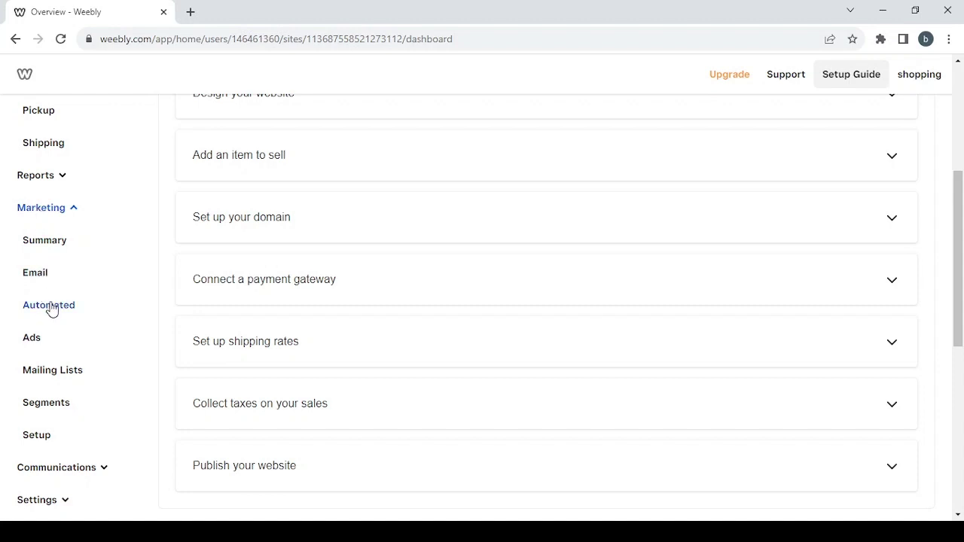
pyautogui.scroll(-1, 50, 310)
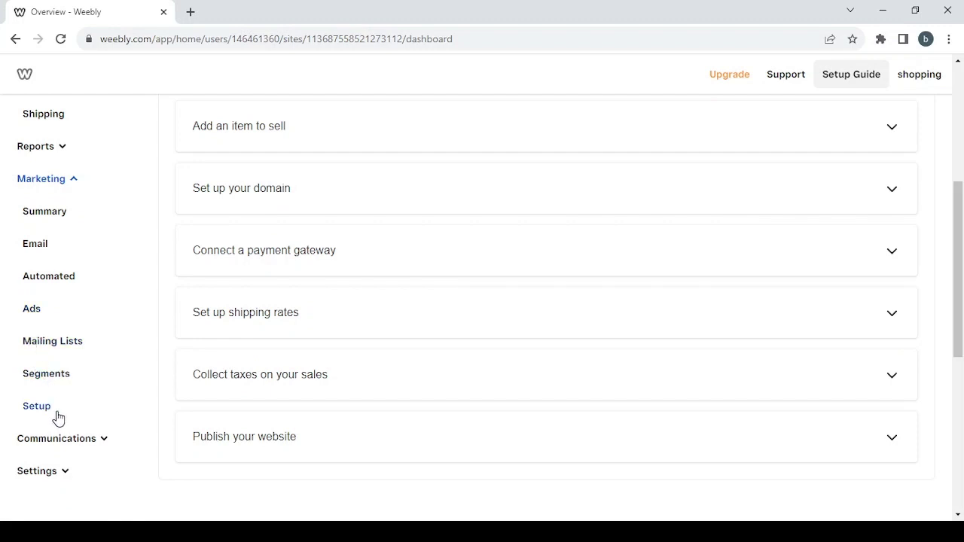
pyautogui.scroll(1, 57, 416)
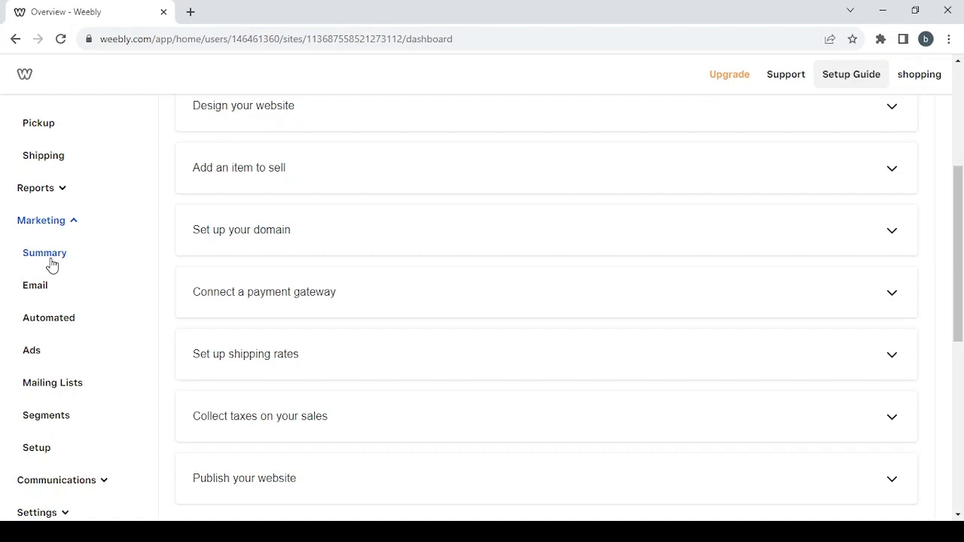
# Collapse Marketing and expand Communications to show alerts, pop-ups, messenger and abandoned carts
pyautogui.click(40, 221)
pyautogui.scroll(-1, 38, 219)
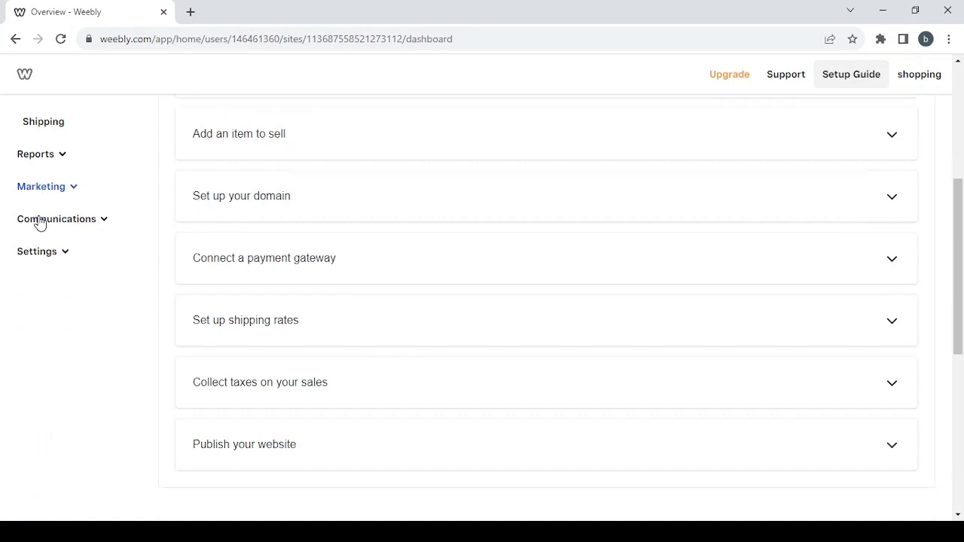
pyautogui.click(79, 188)
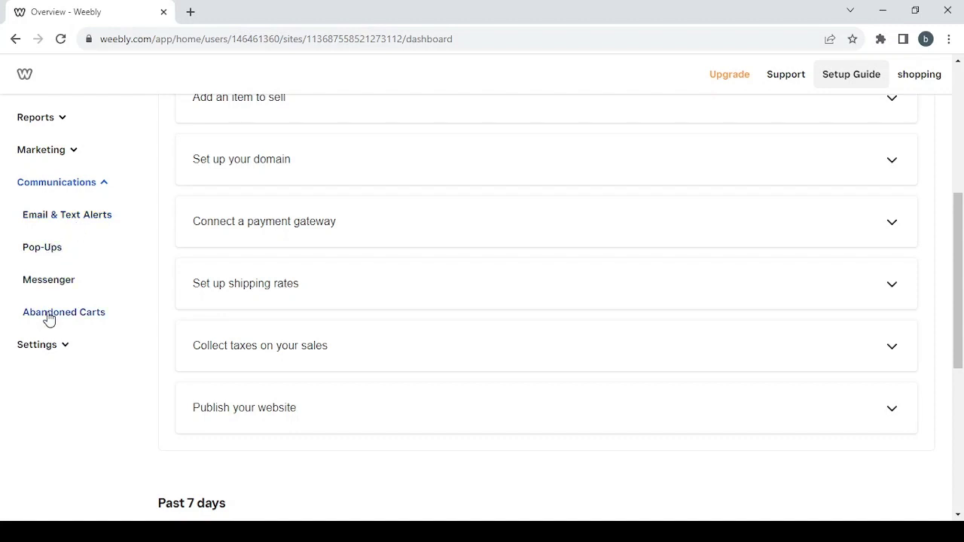
# Review General store settings' company name, address and contact fields, then go to Checkout settings
pyautogui.click(76, 188)
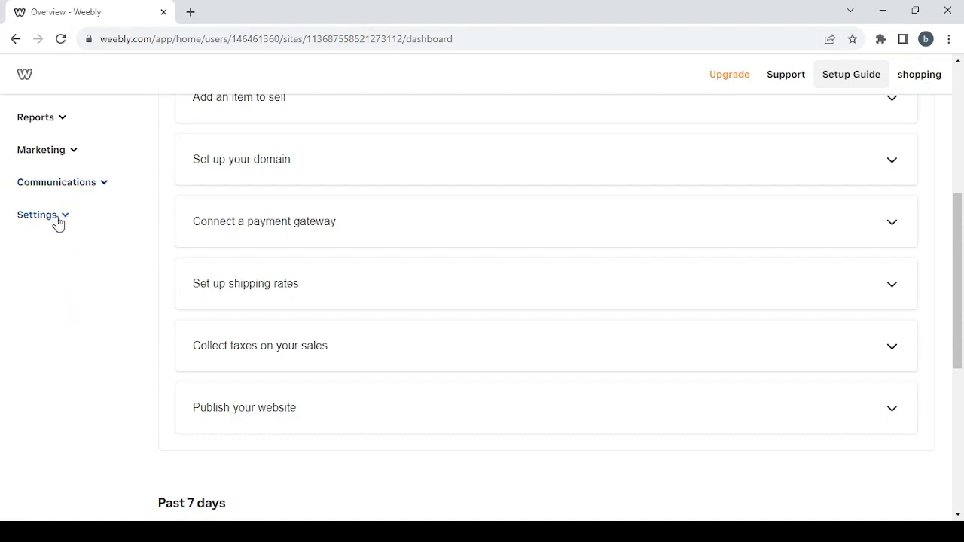
pyautogui.click(58, 222)
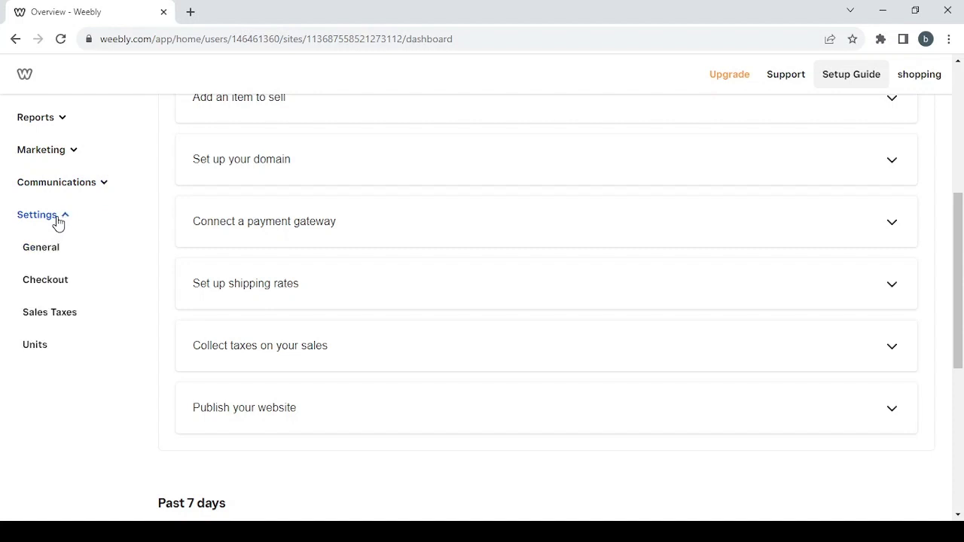
pyautogui.click(31, 256)
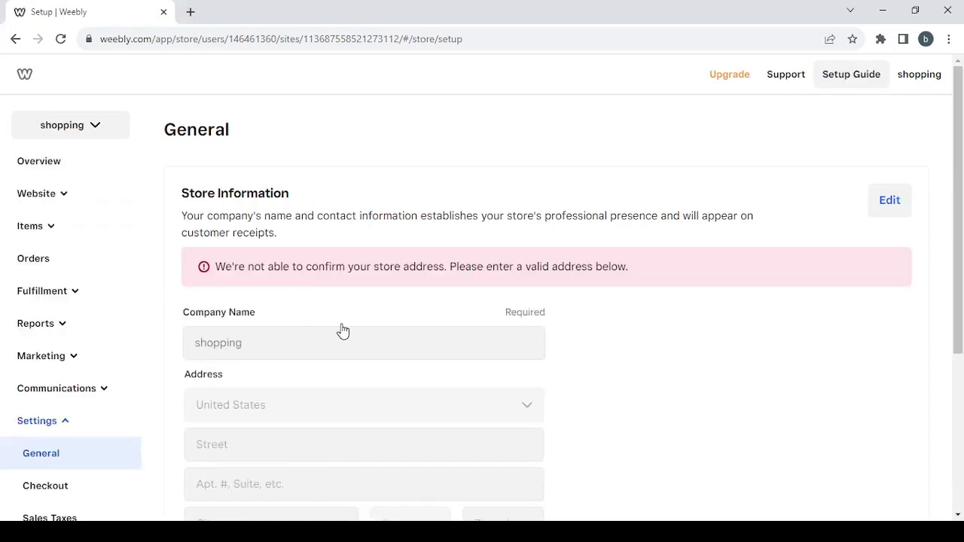
pyautogui.scroll(-1, 345, 325)
pyautogui.scroll(-1, 278, 284)
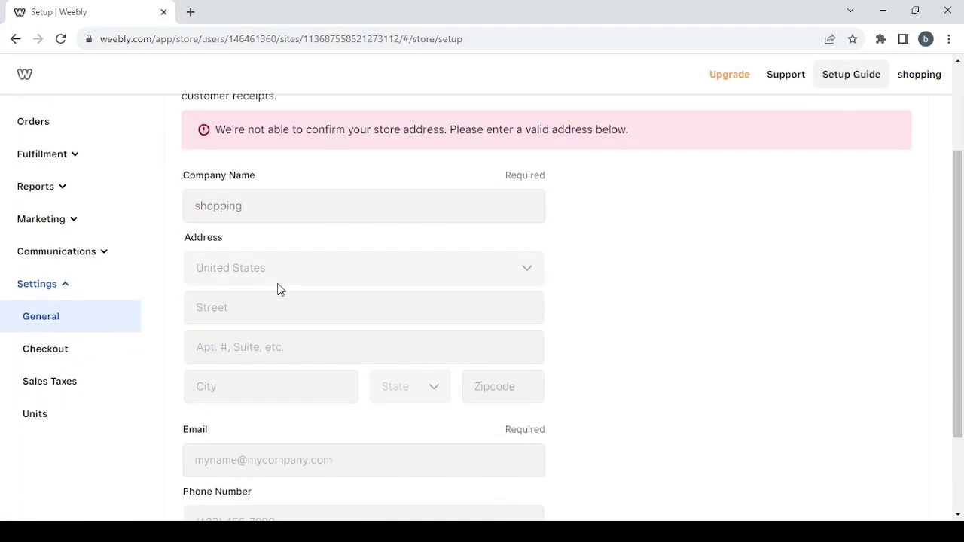
pyautogui.scroll(-2, 263, 322)
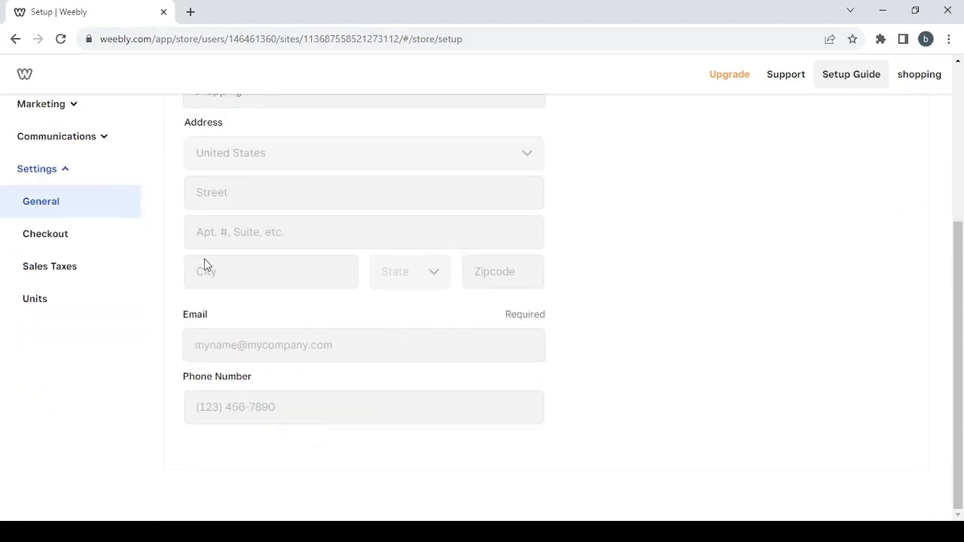
pyautogui.scroll(2, 202, 258)
pyautogui.click(83, 387)
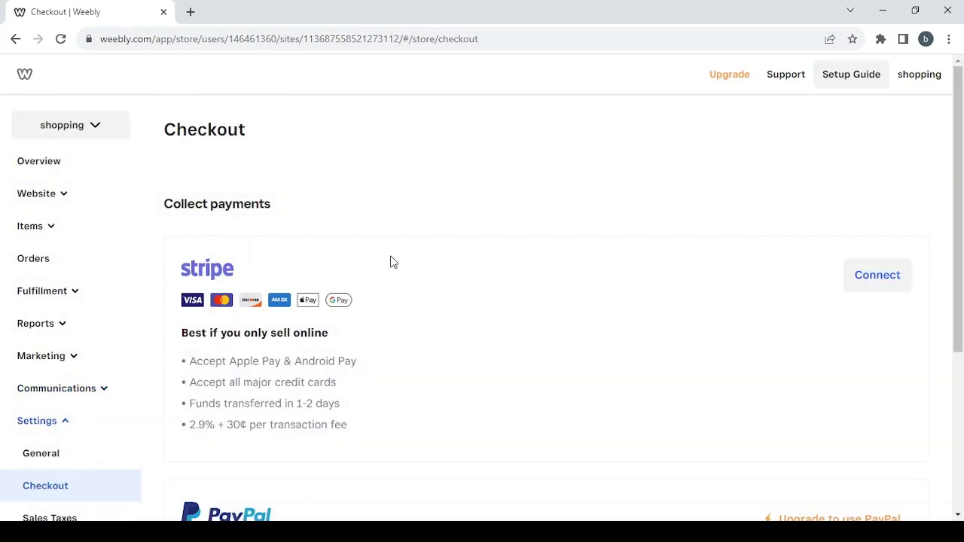
# Review Checkout's Stripe, PayPal and U.S. Dollars currency sections, then go to Sales taxes
pyautogui.scroll(-2, 390, 261)
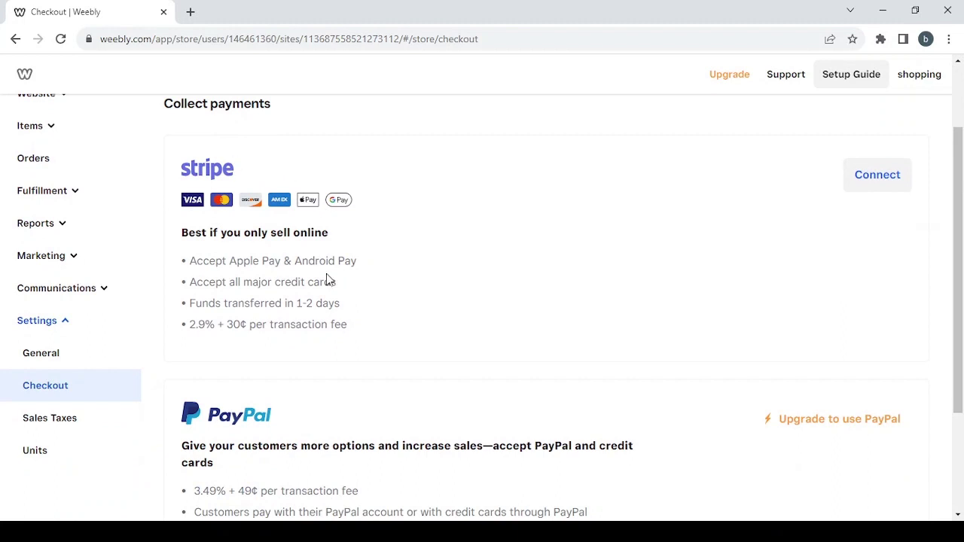
pyautogui.scroll(-3, 326, 275)
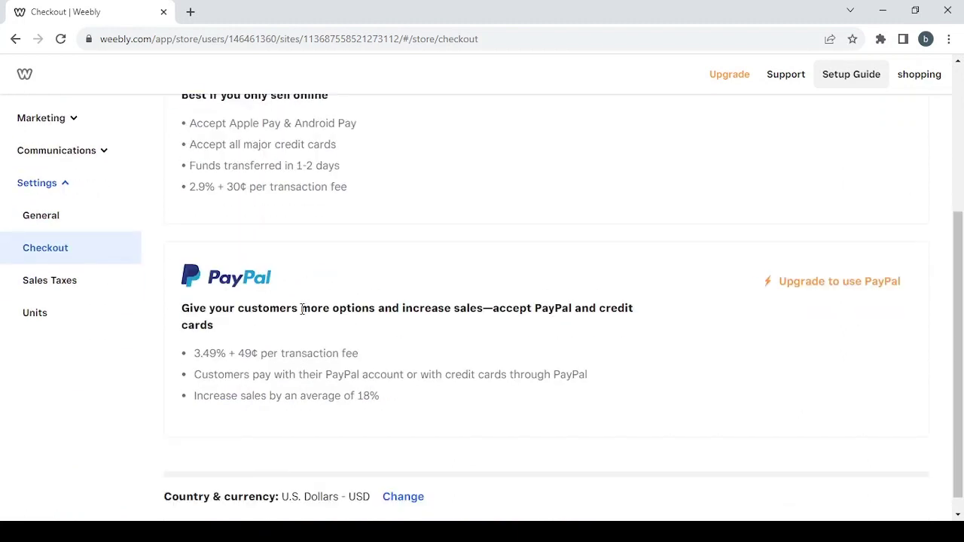
pyautogui.scroll(-1, 302, 309)
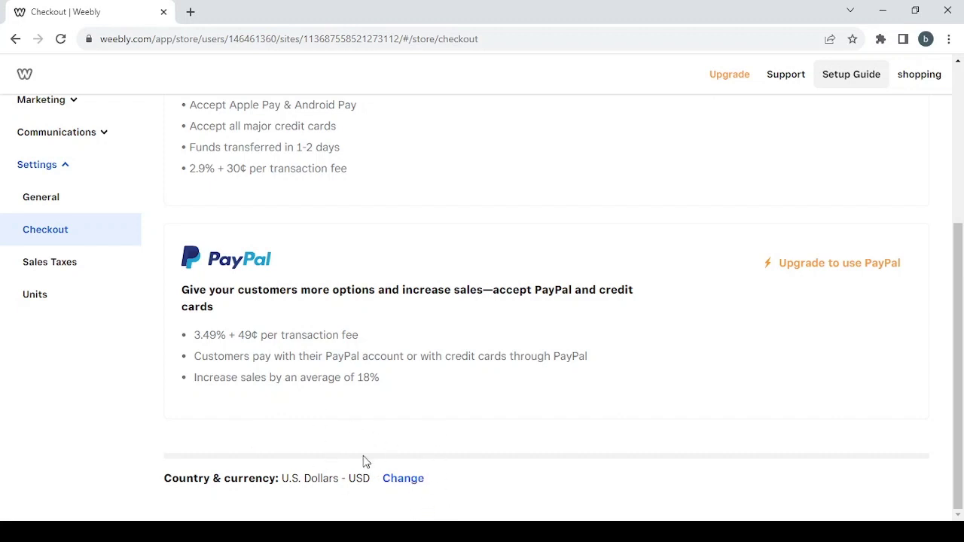
pyautogui.click(54, 274)
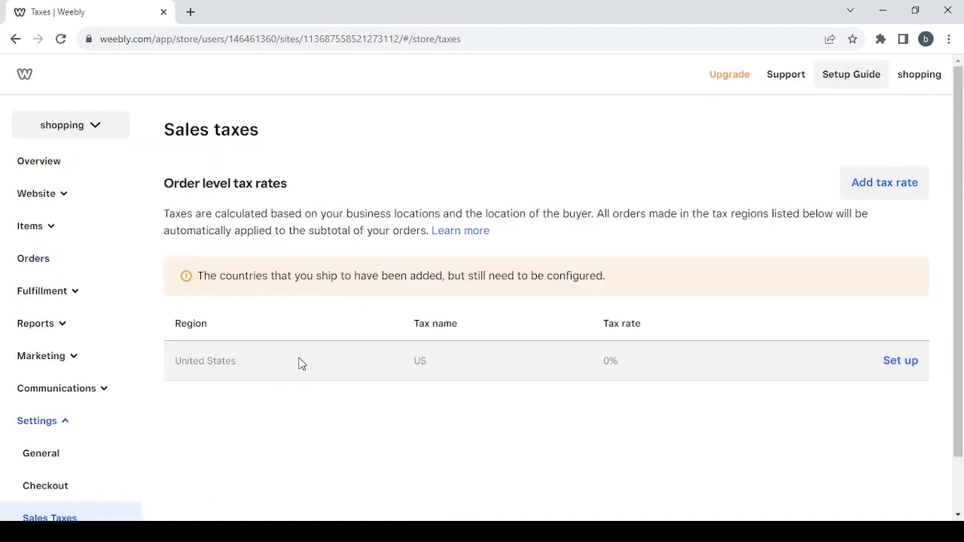
# Check the sales tax rates and English (US)/Imperial language settings, and dismiss the setup guide notice
pyautogui.scroll(-1, 298, 364)
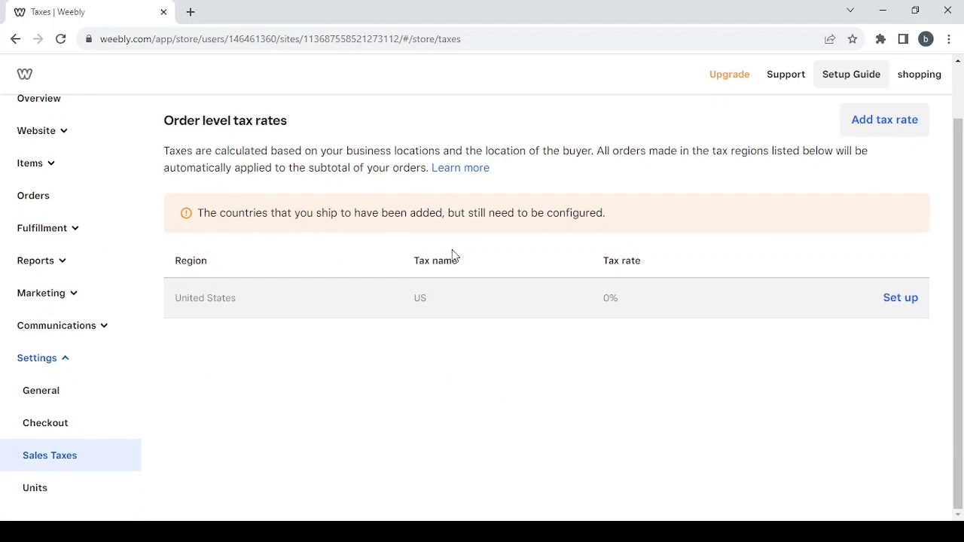
pyautogui.click(54, 504)
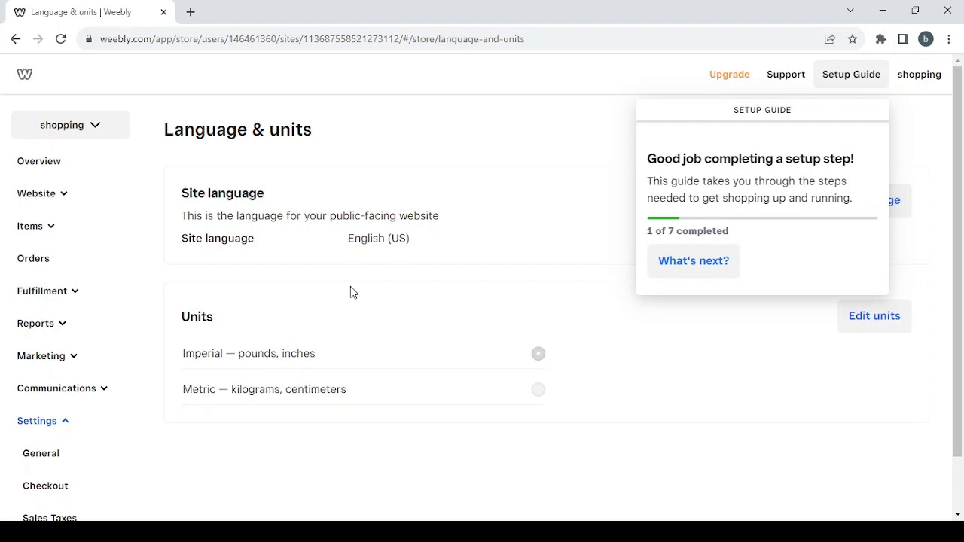
pyautogui.scroll(-2, 350, 292)
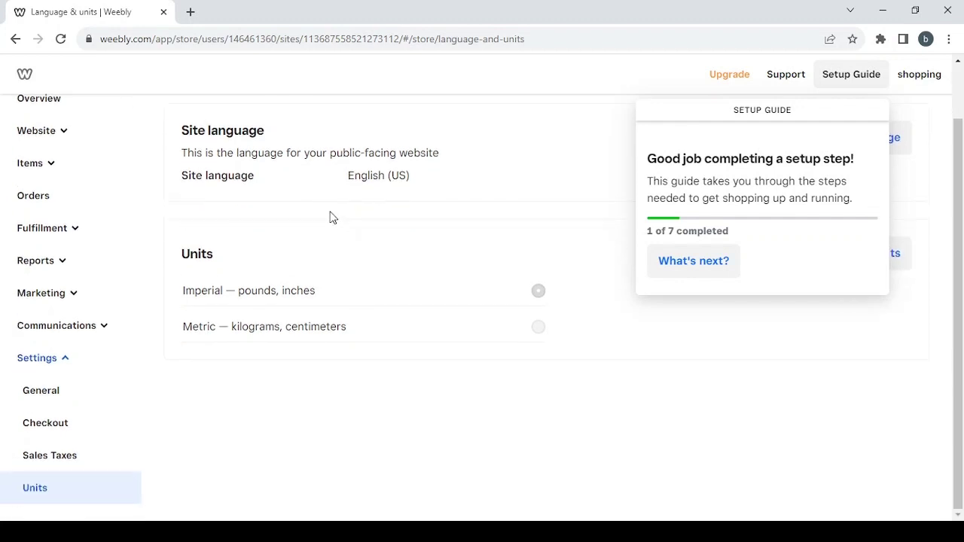
pyautogui.click(395, 428)
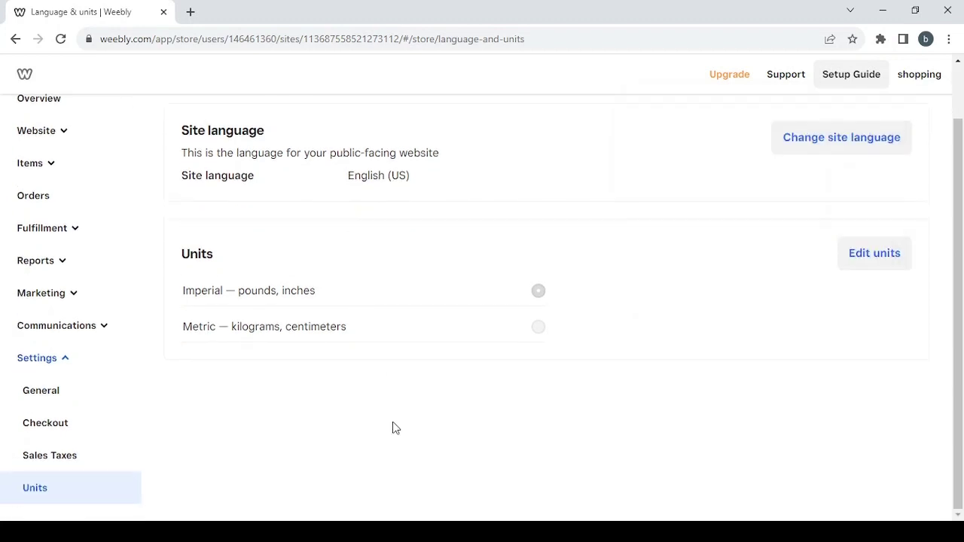
pyautogui.scroll(2, 189, 276)
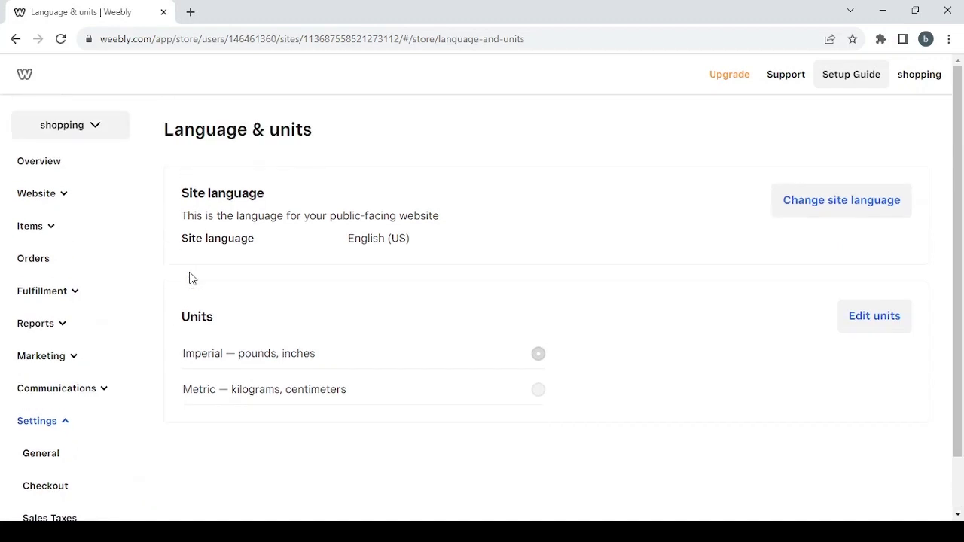
# Return to the Overview dashboard and launch the site editor on its Site styles choices
pyautogui.click(21, 169)
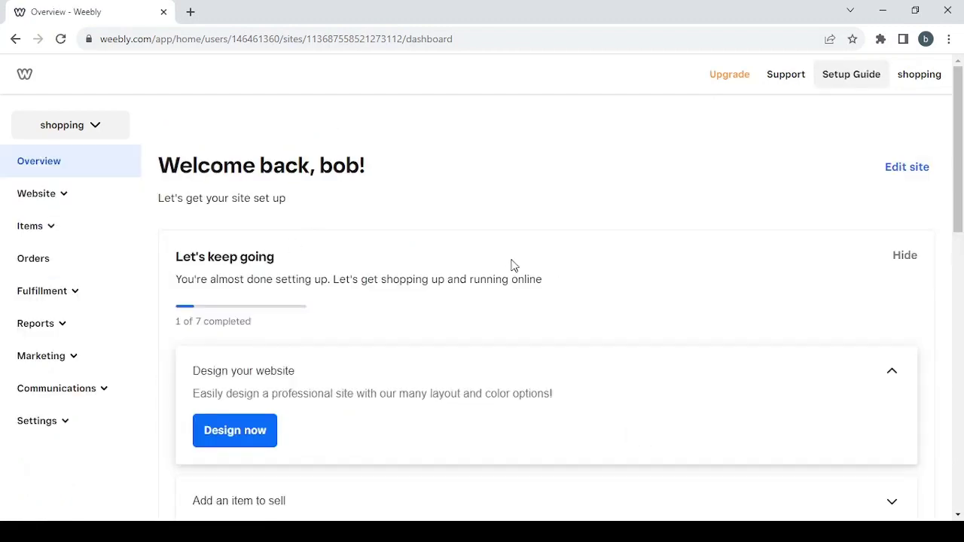
pyautogui.click(896, 174)
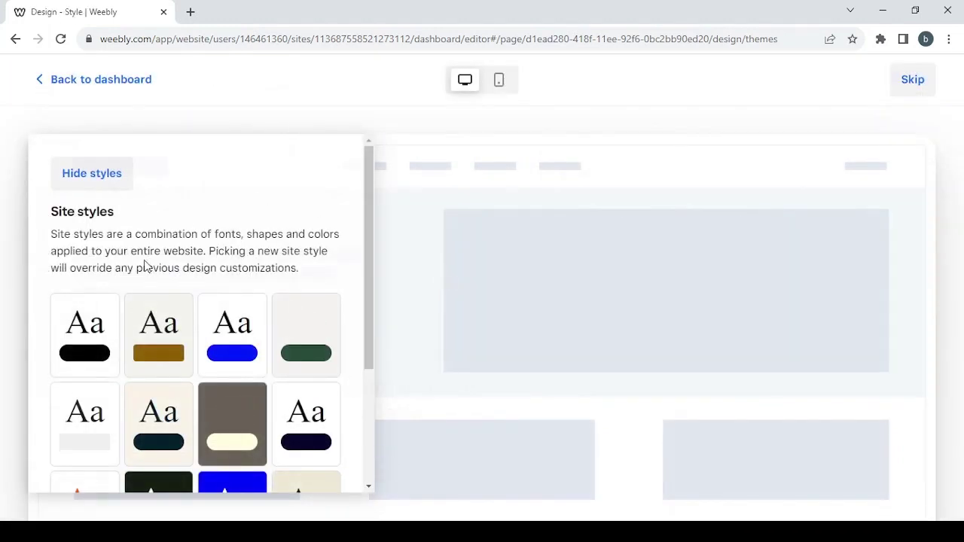
# Browse the Site styles list and preview an alternative style on the store
pyautogui.scroll(-1, 138, 332)
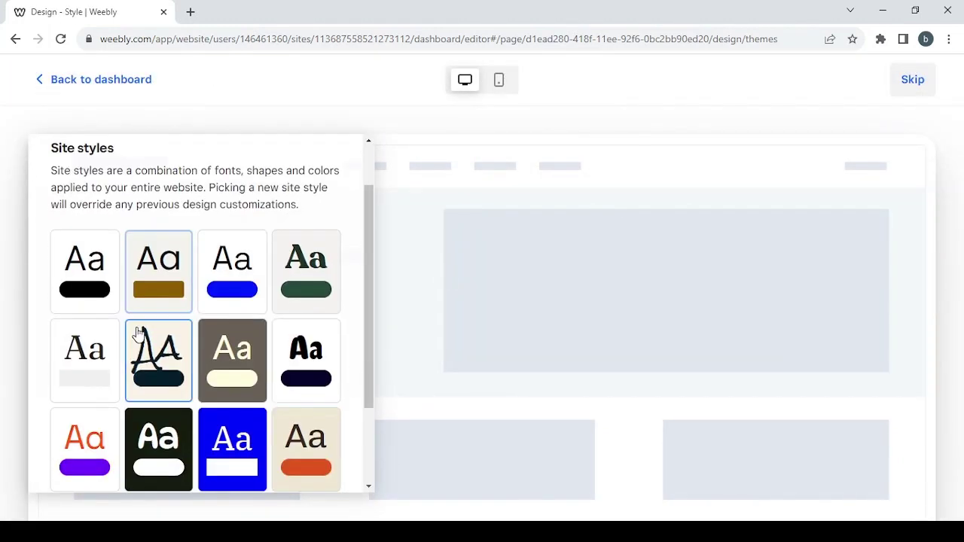
pyautogui.scroll(-1, 137, 332)
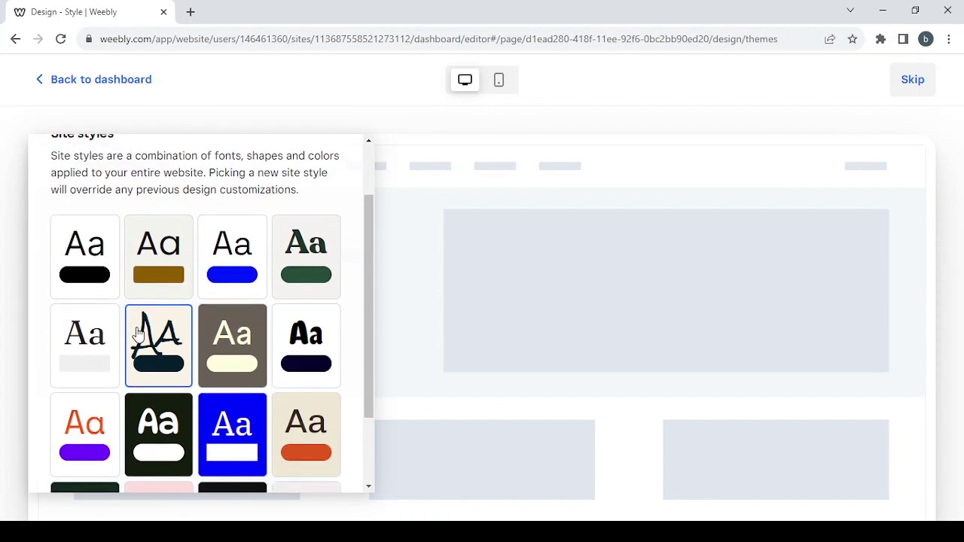
pyautogui.scroll(-1, 138, 332)
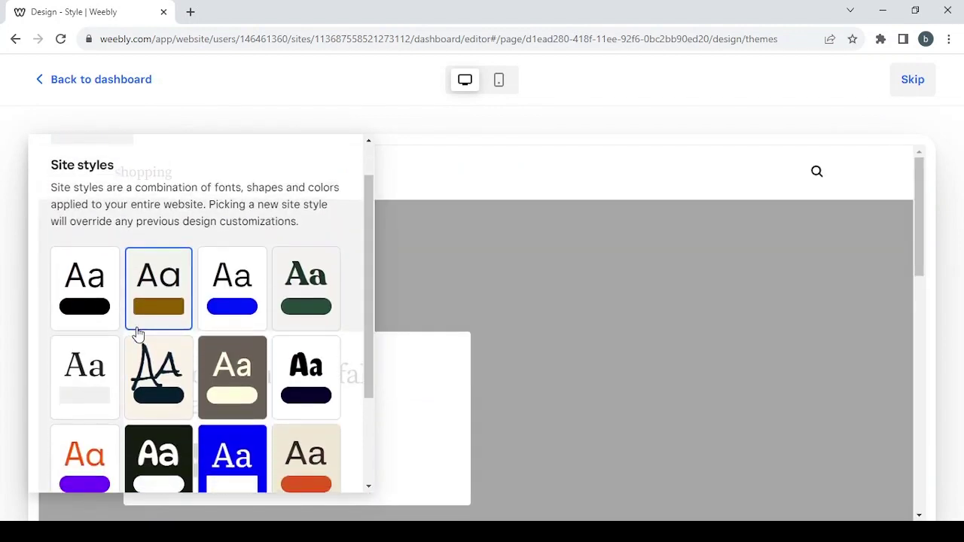
pyautogui.scroll(-1, 138, 333)
pyautogui.click(138, 332)
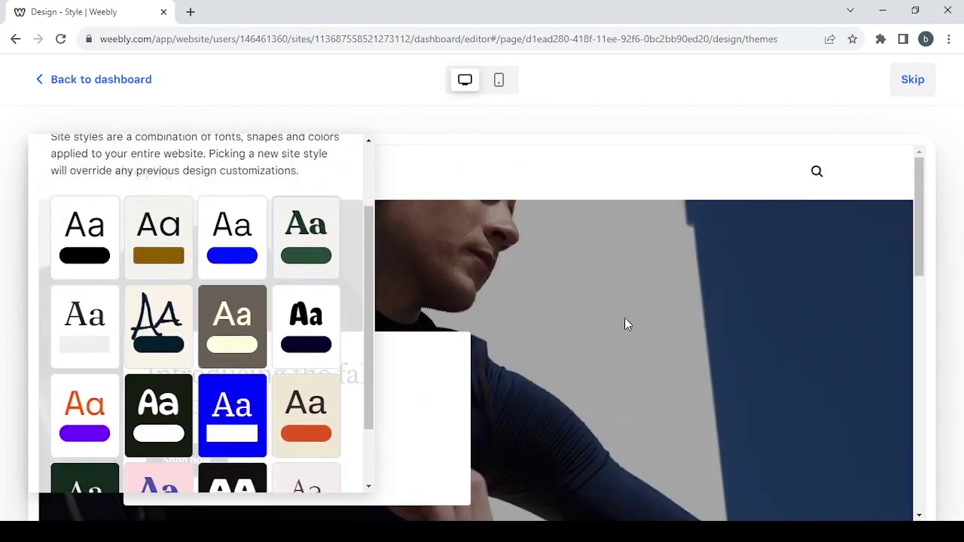
pyautogui.scroll(-5, 426, 289)
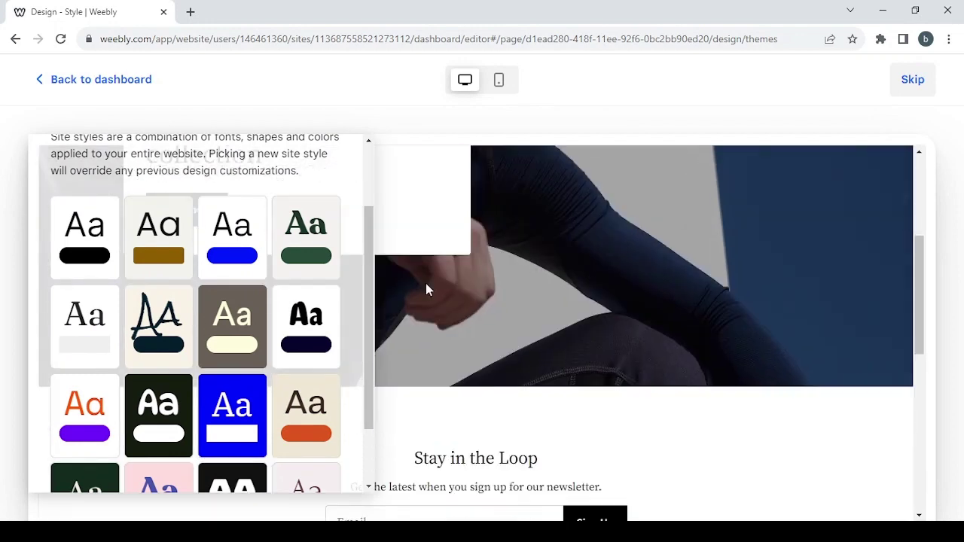
pyautogui.scroll(-4, 425, 289)
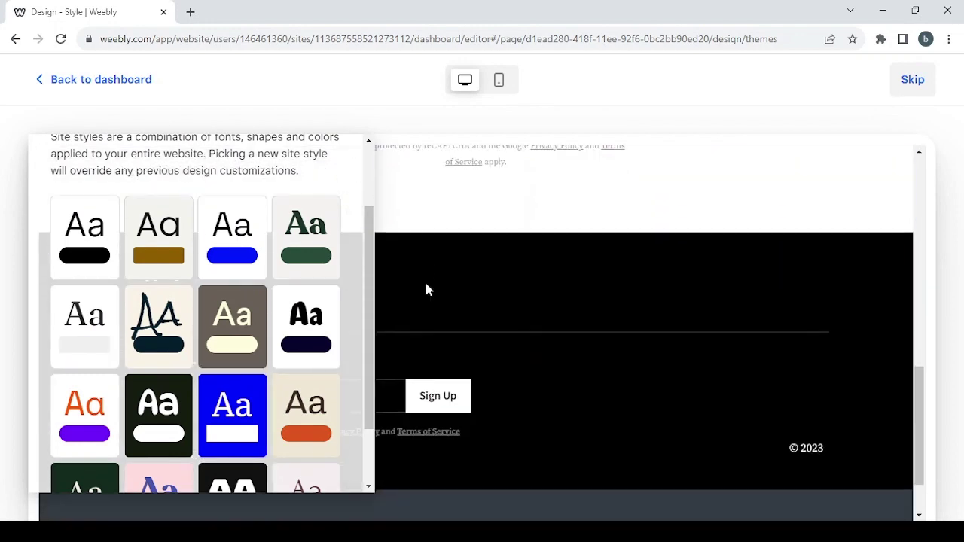
pyautogui.scroll(2, 426, 289)
pyautogui.scroll(2, 426, 289)
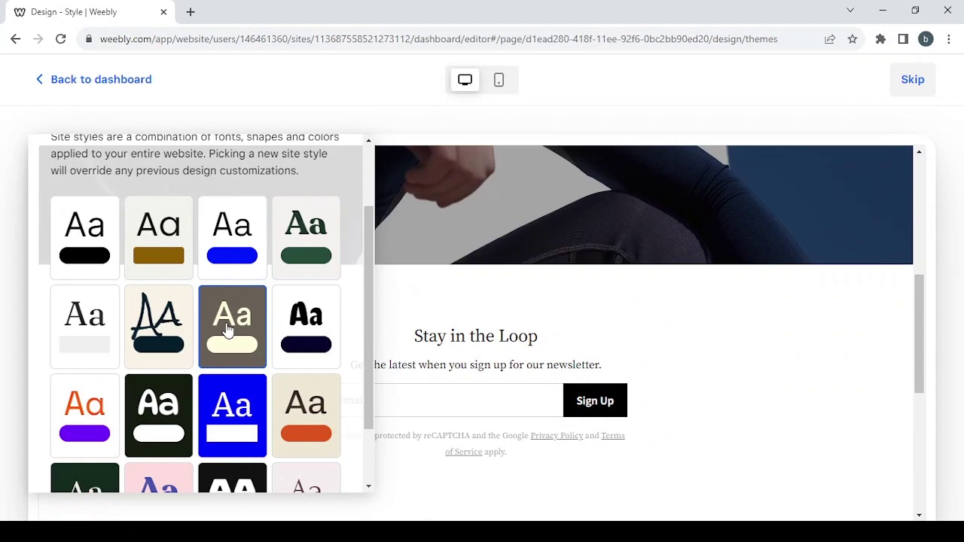
pyautogui.scroll(-1, 228, 329)
pyautogui.scroll(2, 228, 329)
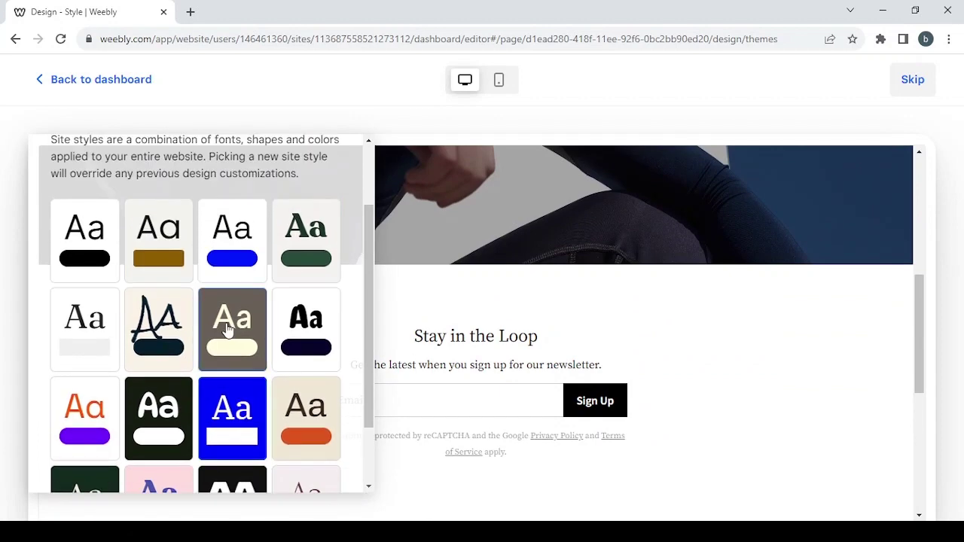
pyautogui.scroll(2, 228, 329)
pyautogui.scroll(-1, 228, 329)
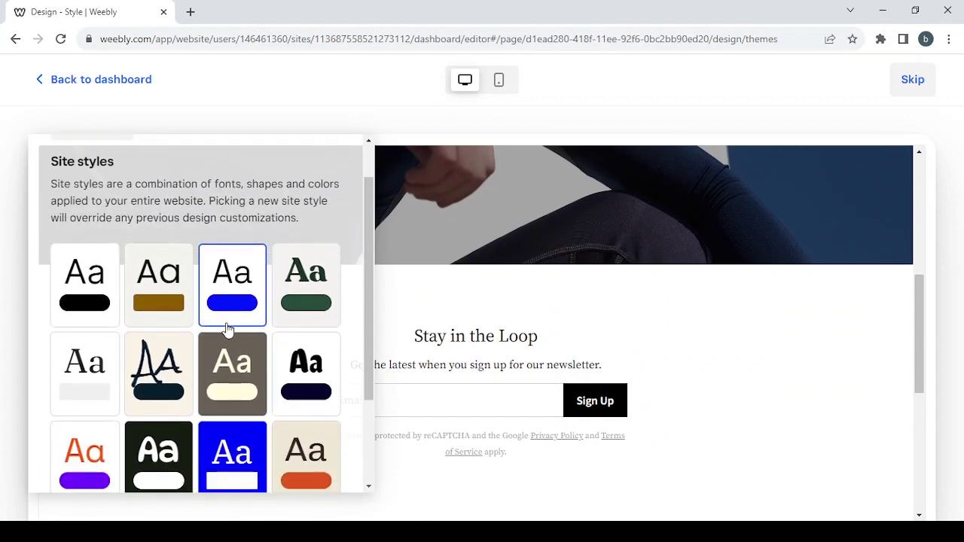
pyautogui.scroll(-2, 142, 383)
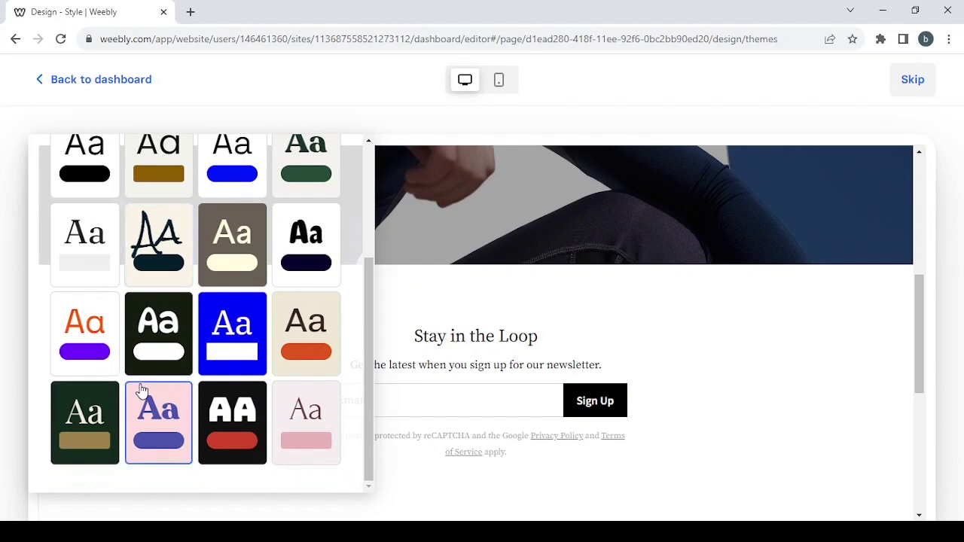
# Preview the pink-and-purple style and the black style with red accents
pyautogui.click(172, 432)
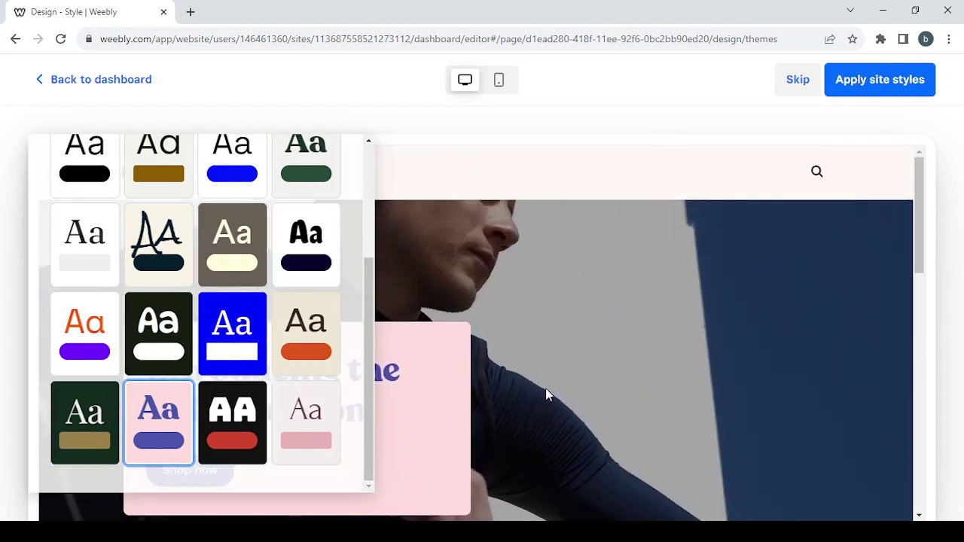
pyautogui.click(226, 431)
pyautogui.scroll(-5, 515, 430)
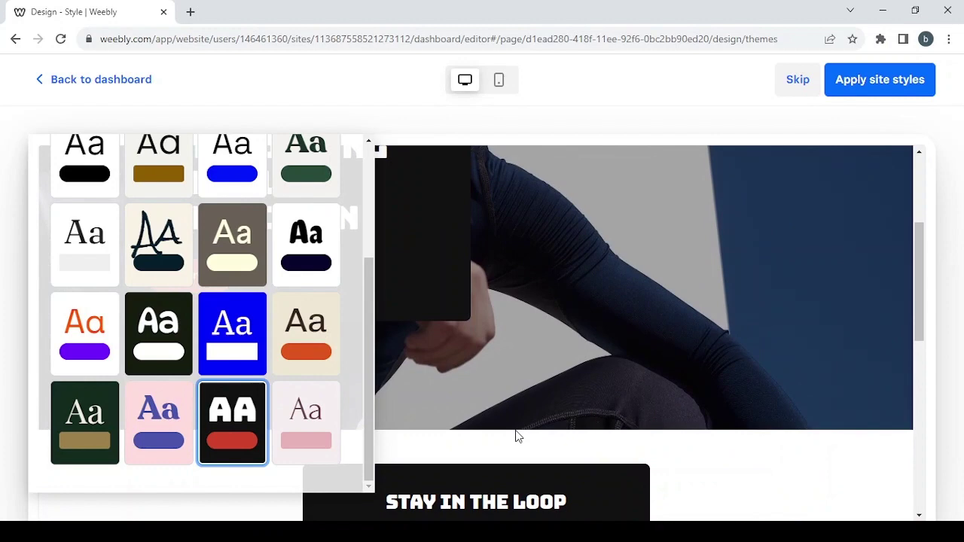
pyautogui.scroll(-5, 515, 430)
pyautogui.scroll(-5, 516, 435)
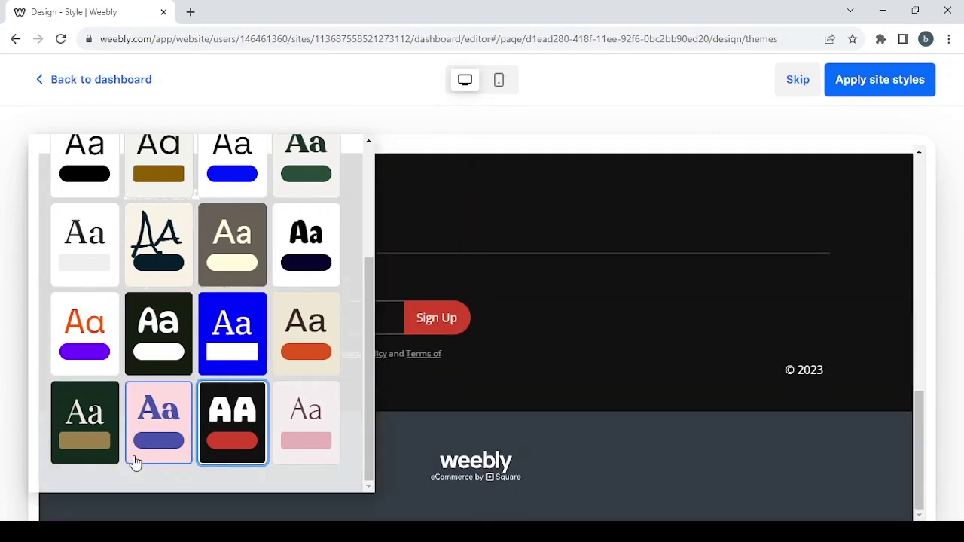
pyautogui.scroll(3, 153, 416)
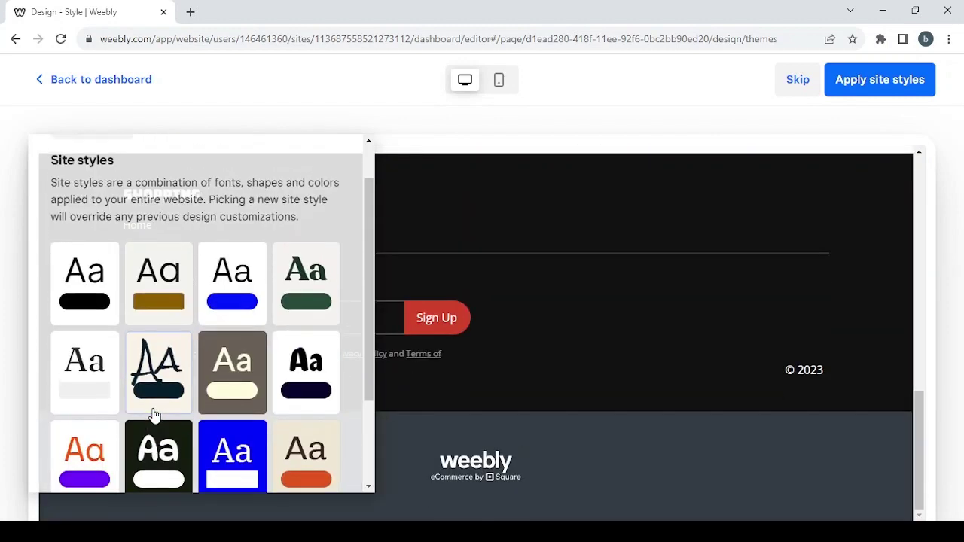
# Choose the basic black-and-white 'Aa' style and hide the styles panel for a full preview
pyautogui.click(78, 284)
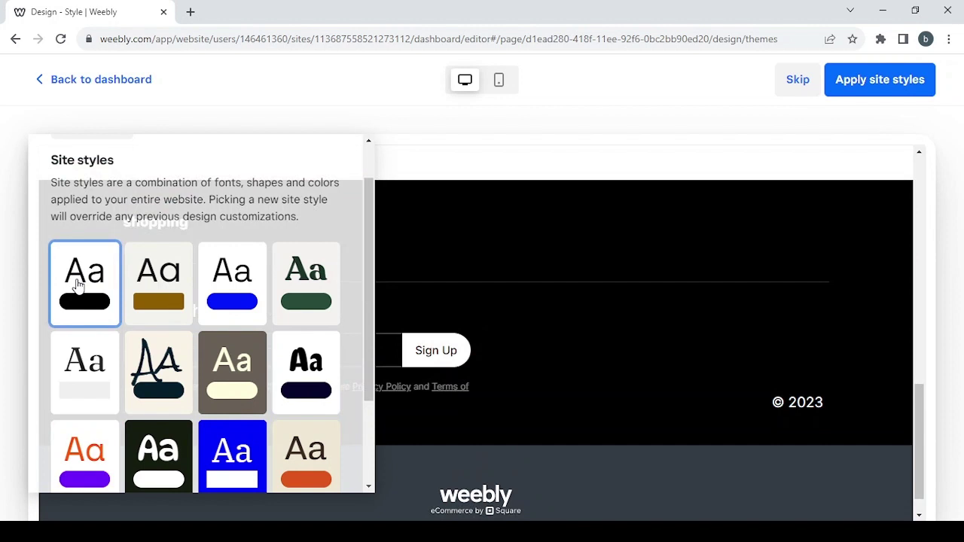
pyautogui.scroll(10, 546, 453)
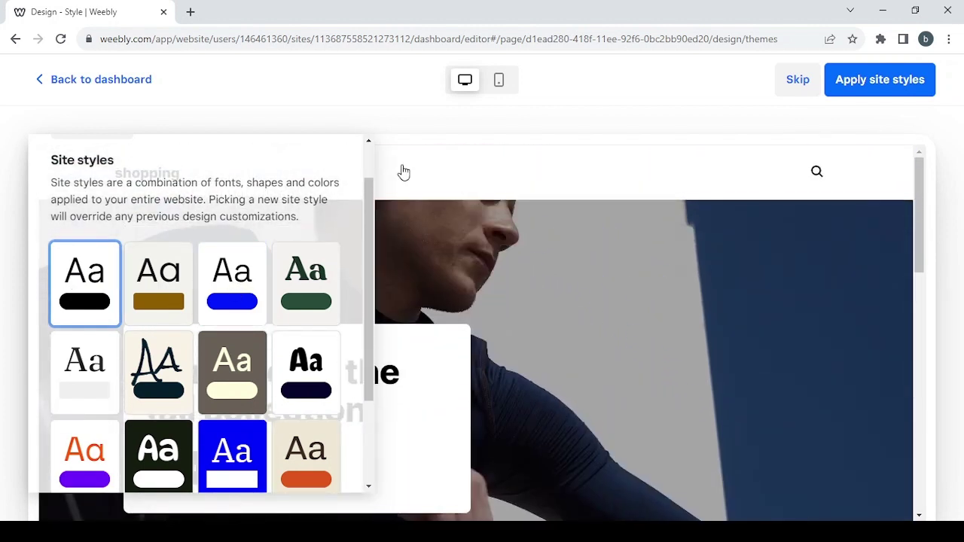
pyautogui.scroll(2, 202, 160)
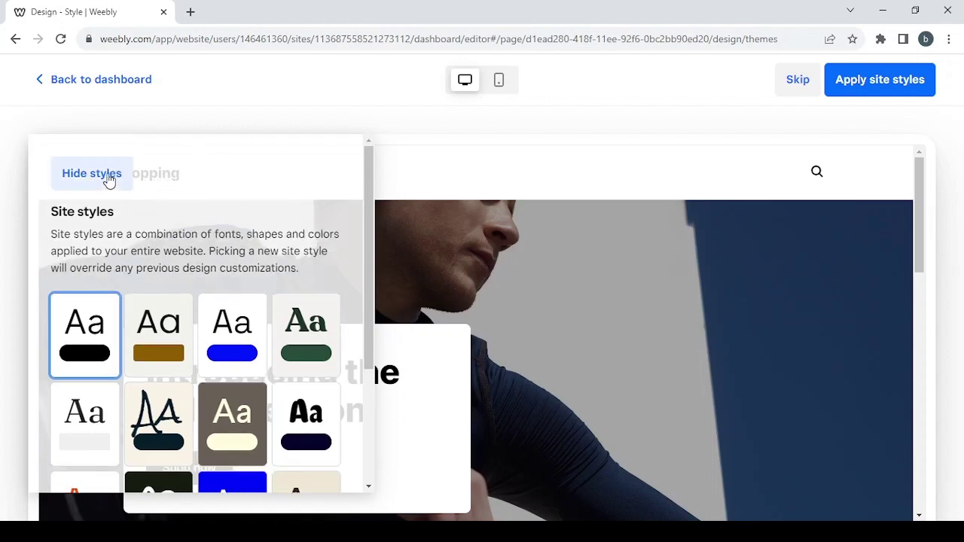
pyautogui.click(109, 178)
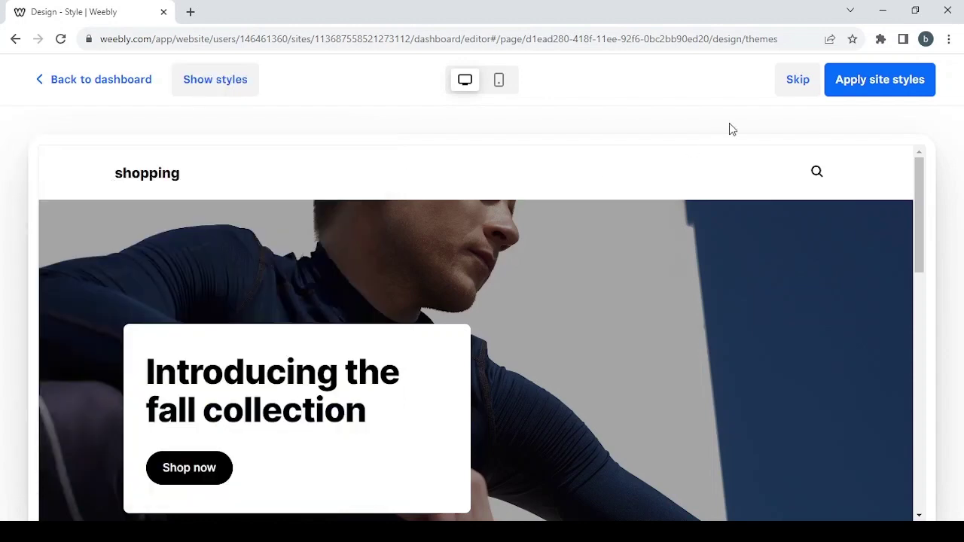
# Apply the basic black style and check its black-and-white Colors, Inter Fonts and pill Shape
pyautogui.click(874, 97)
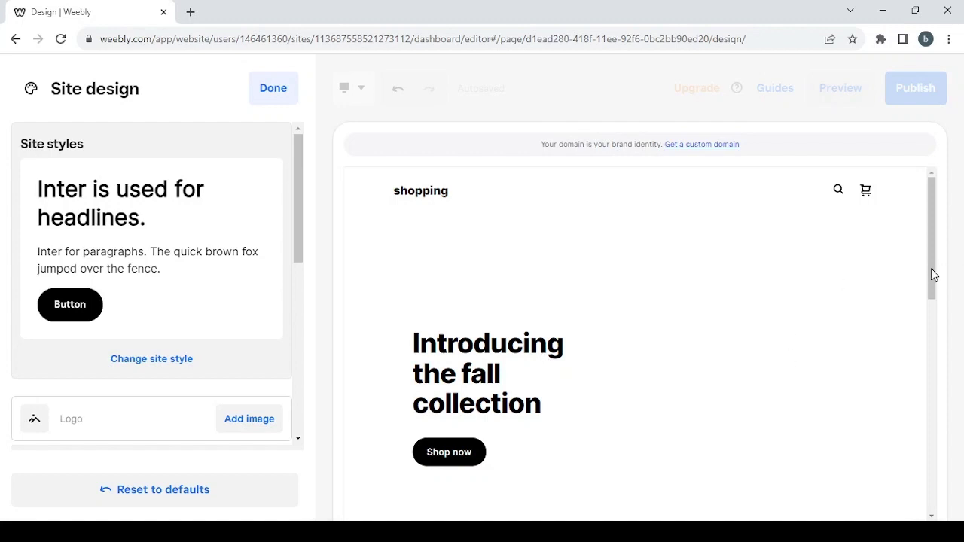
pyautogui.scroll(-1, 173, 268)
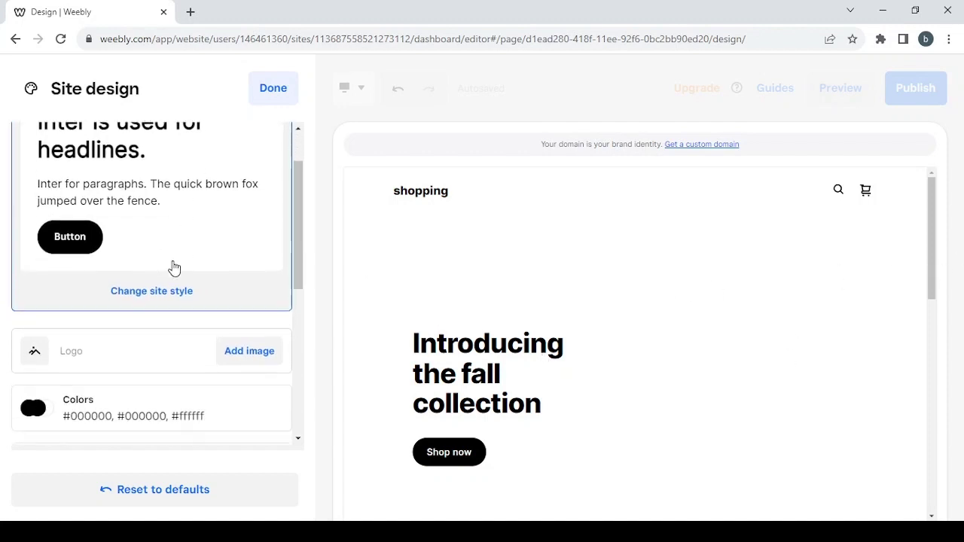
pyautogui.scroll(-1, 173, 268)
pyautogui.scroll(-1, 174, 267)
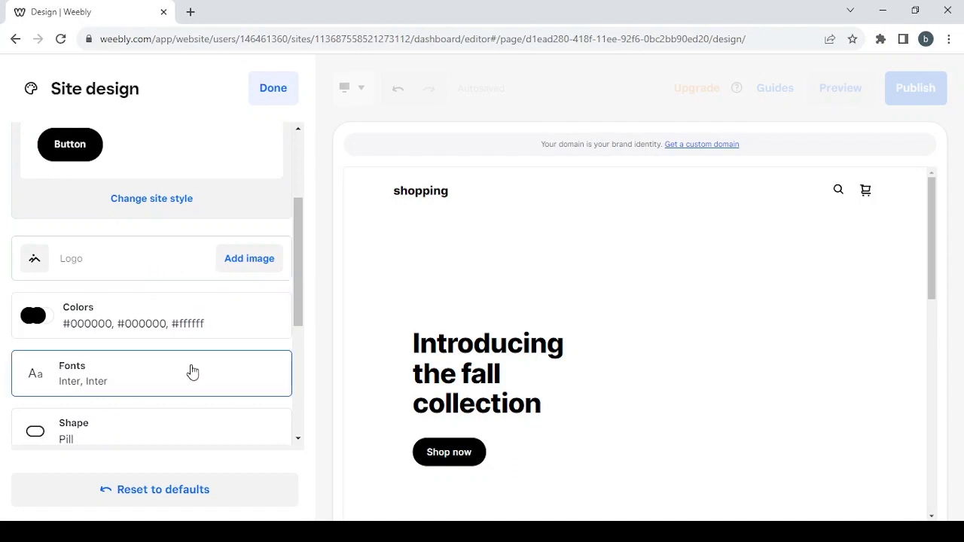
pyautogui.scroll(-1, 191, 370)
pyautogui.scroll(1, 189, 369)
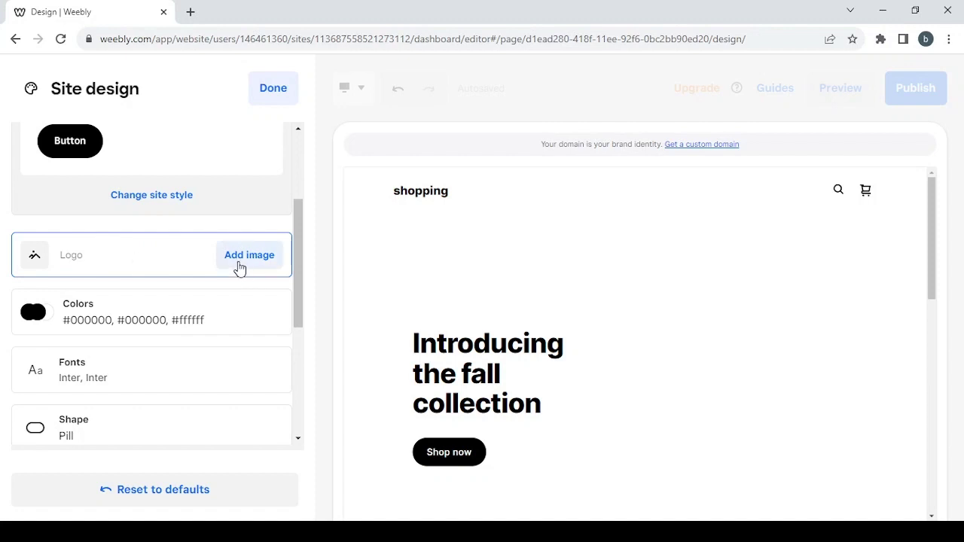
pyautogui.scroll(-1, 151, 236)
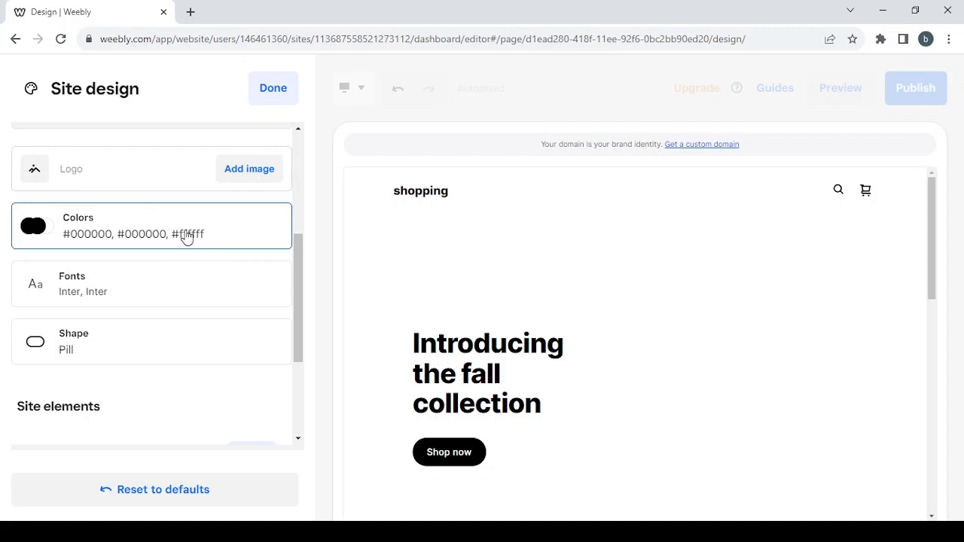
pyautogui.click(142, 295)
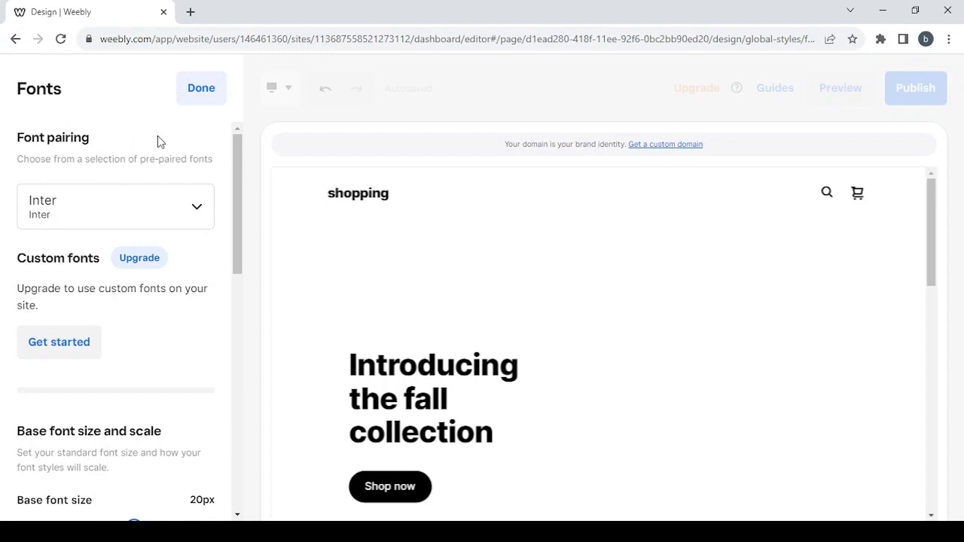
pyautogui.click(200, 101)
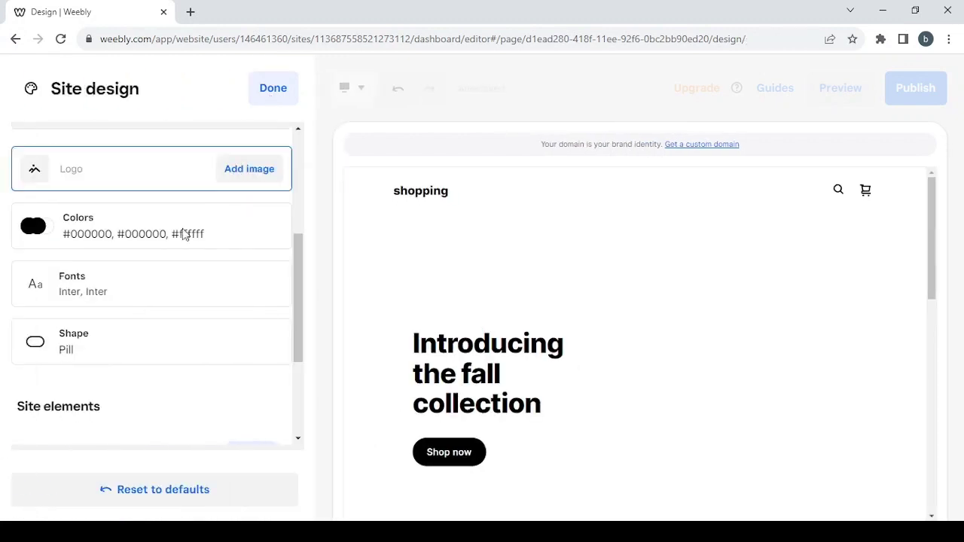
pyautogui.scroll(-1, 217, 351)
pyautogui.scroll(-1, 220, 351)
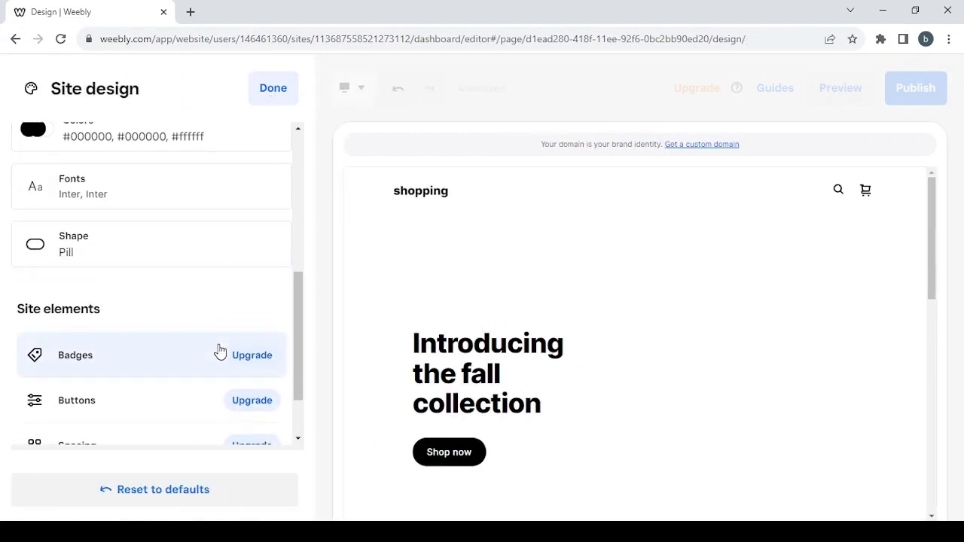
pyautogui.click(67, 261)
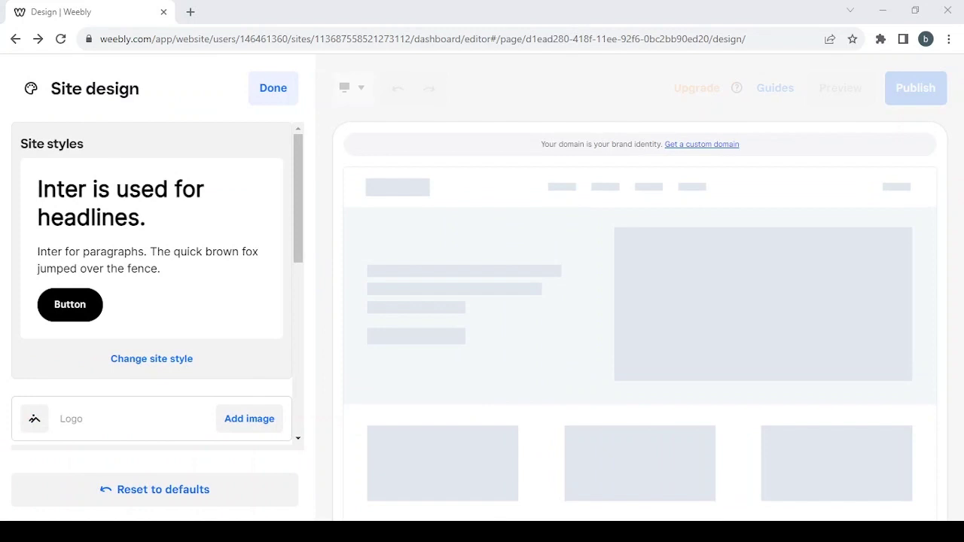
pyautogui.scroll(-2, 145, 304)
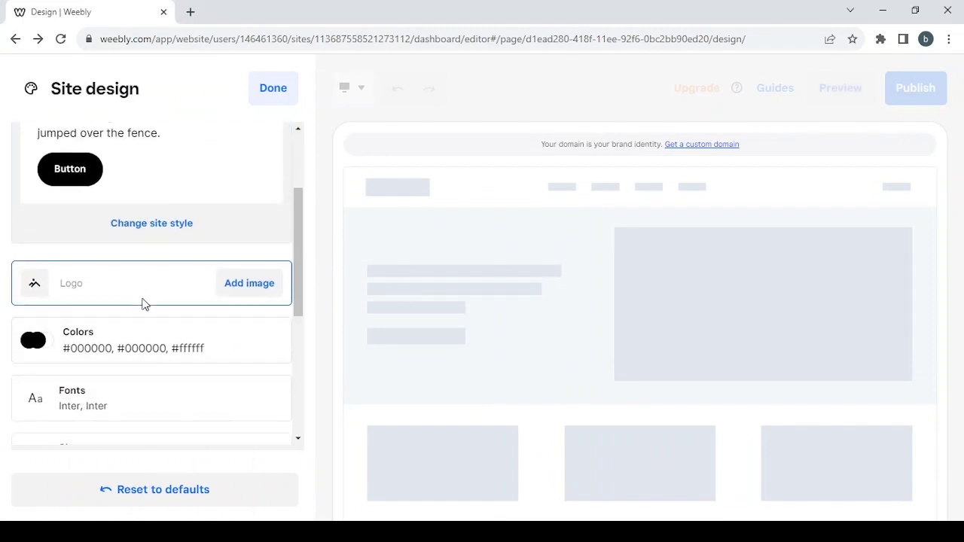
pyautogui.scroll(-1, 144, 304)
pyautogui.scroll(-1, 144, 305)
pyautogui.scroll(-2, 145, 304)
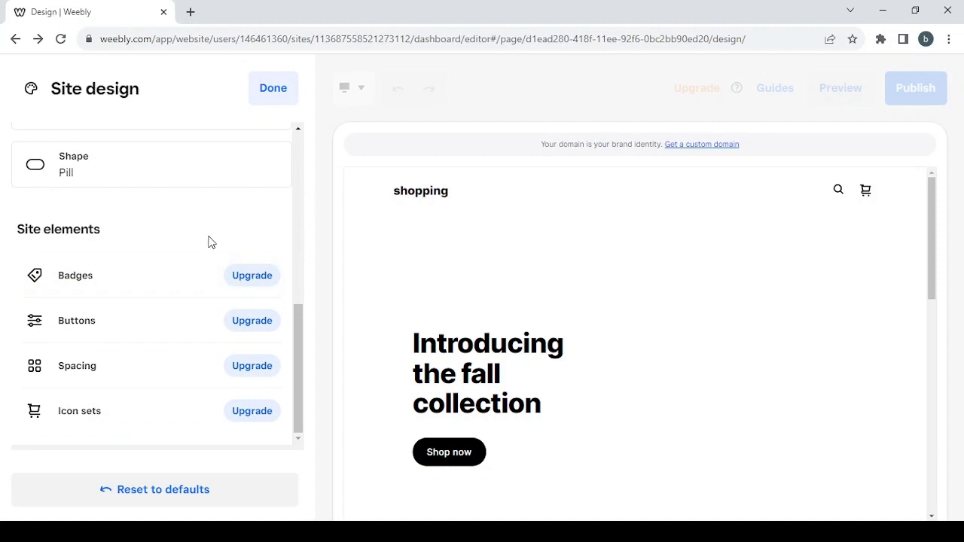
pyautogui.scroll(1, 208, 241)
pyautogui.scroll(-1, 208, 241)
# Finish Site design to reach the Home page editor and close the Set up your domain dialog
pyautogui.click(267, 90)
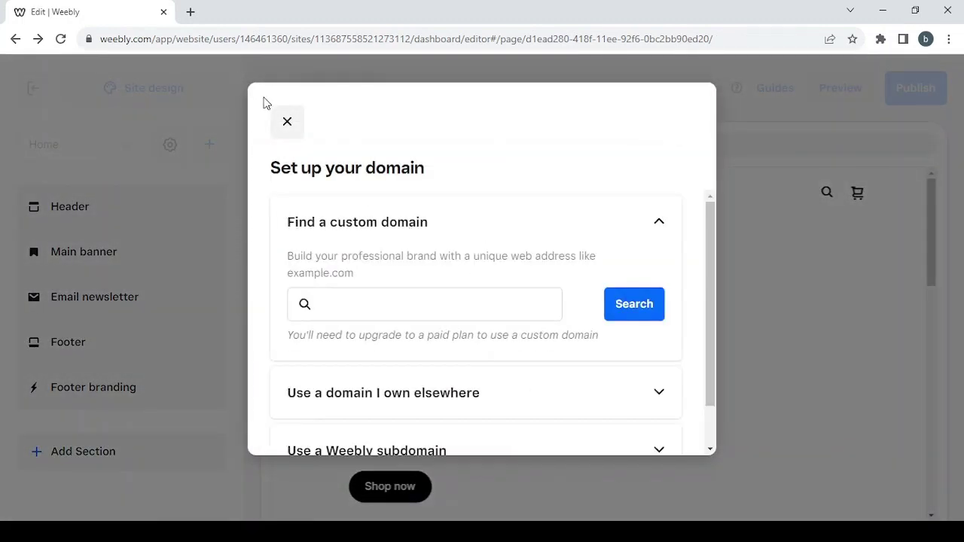
pyautogui.click(287, 123)
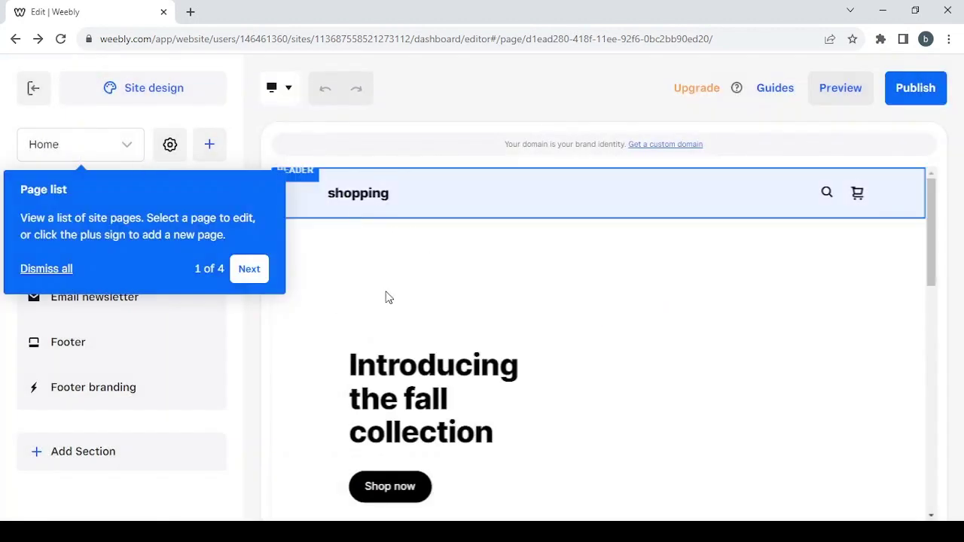